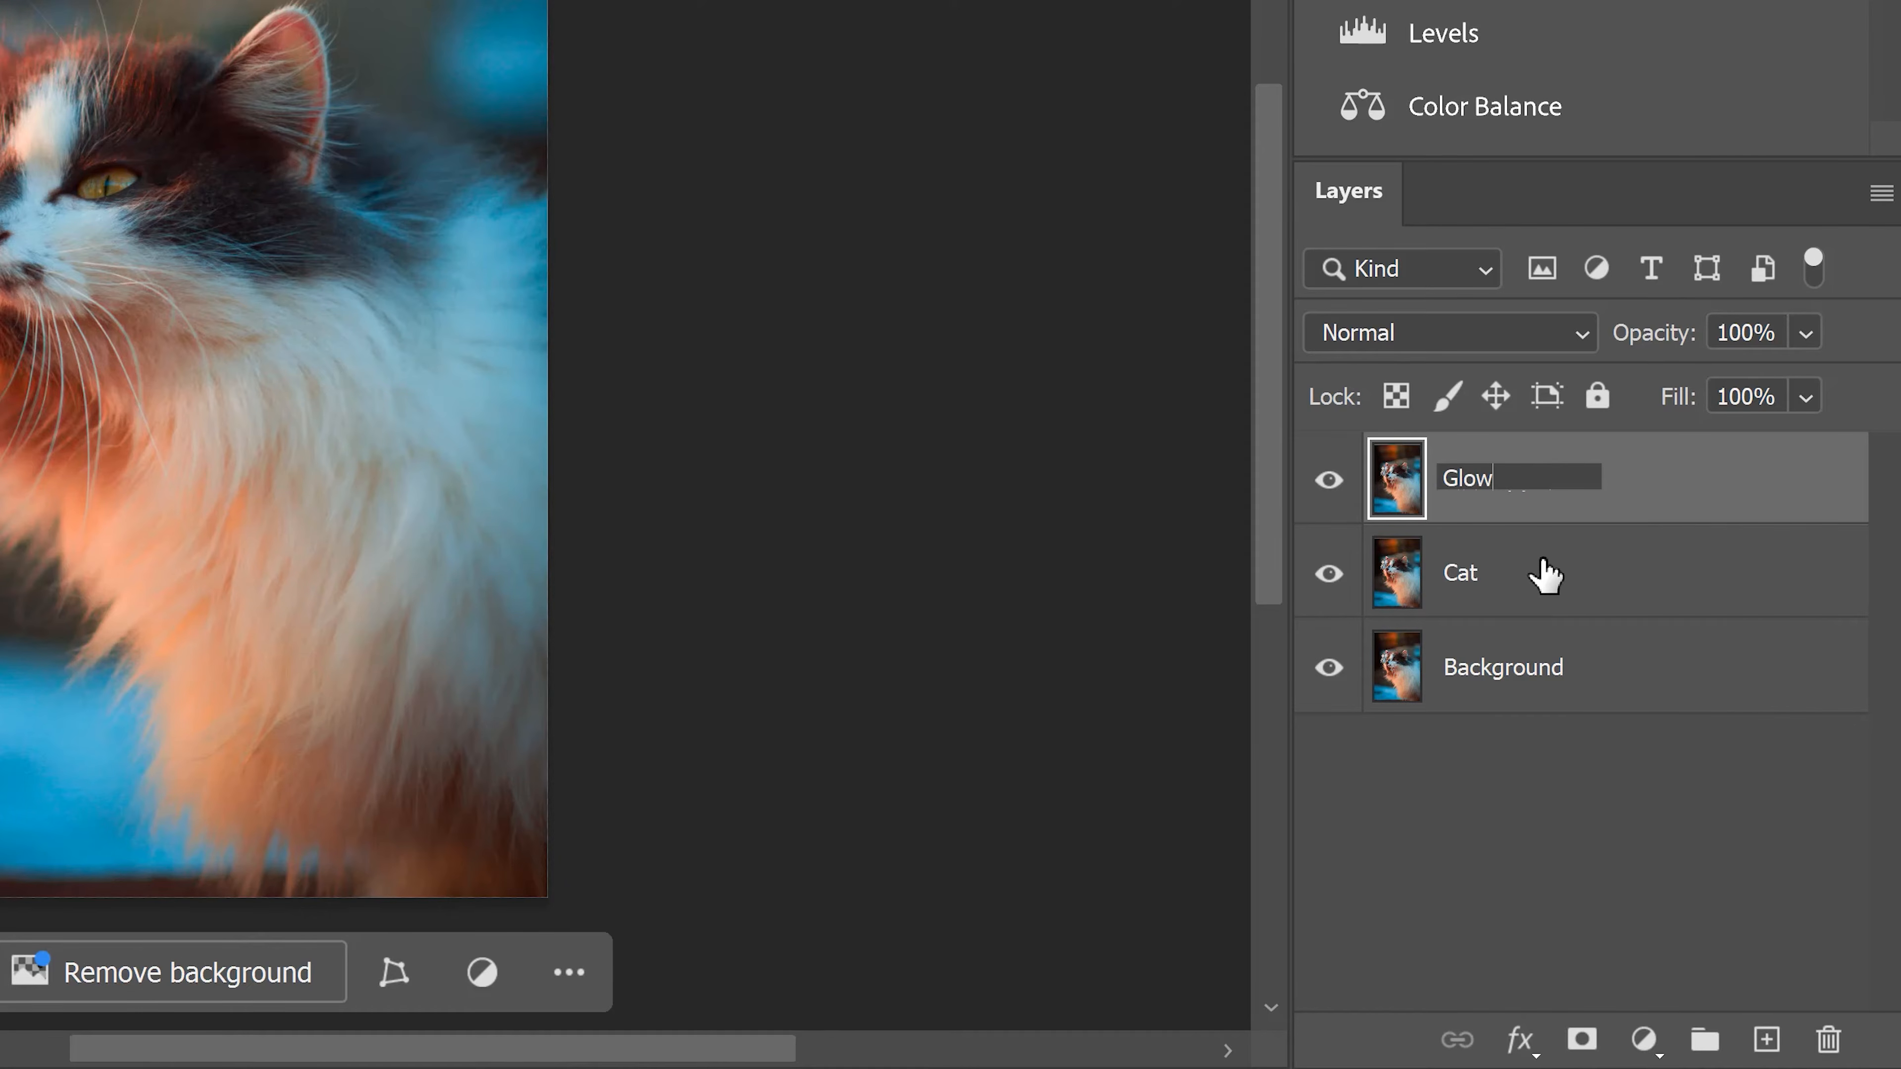
Finish renaming the top layer as Glowing Butterfly
type("erfly")
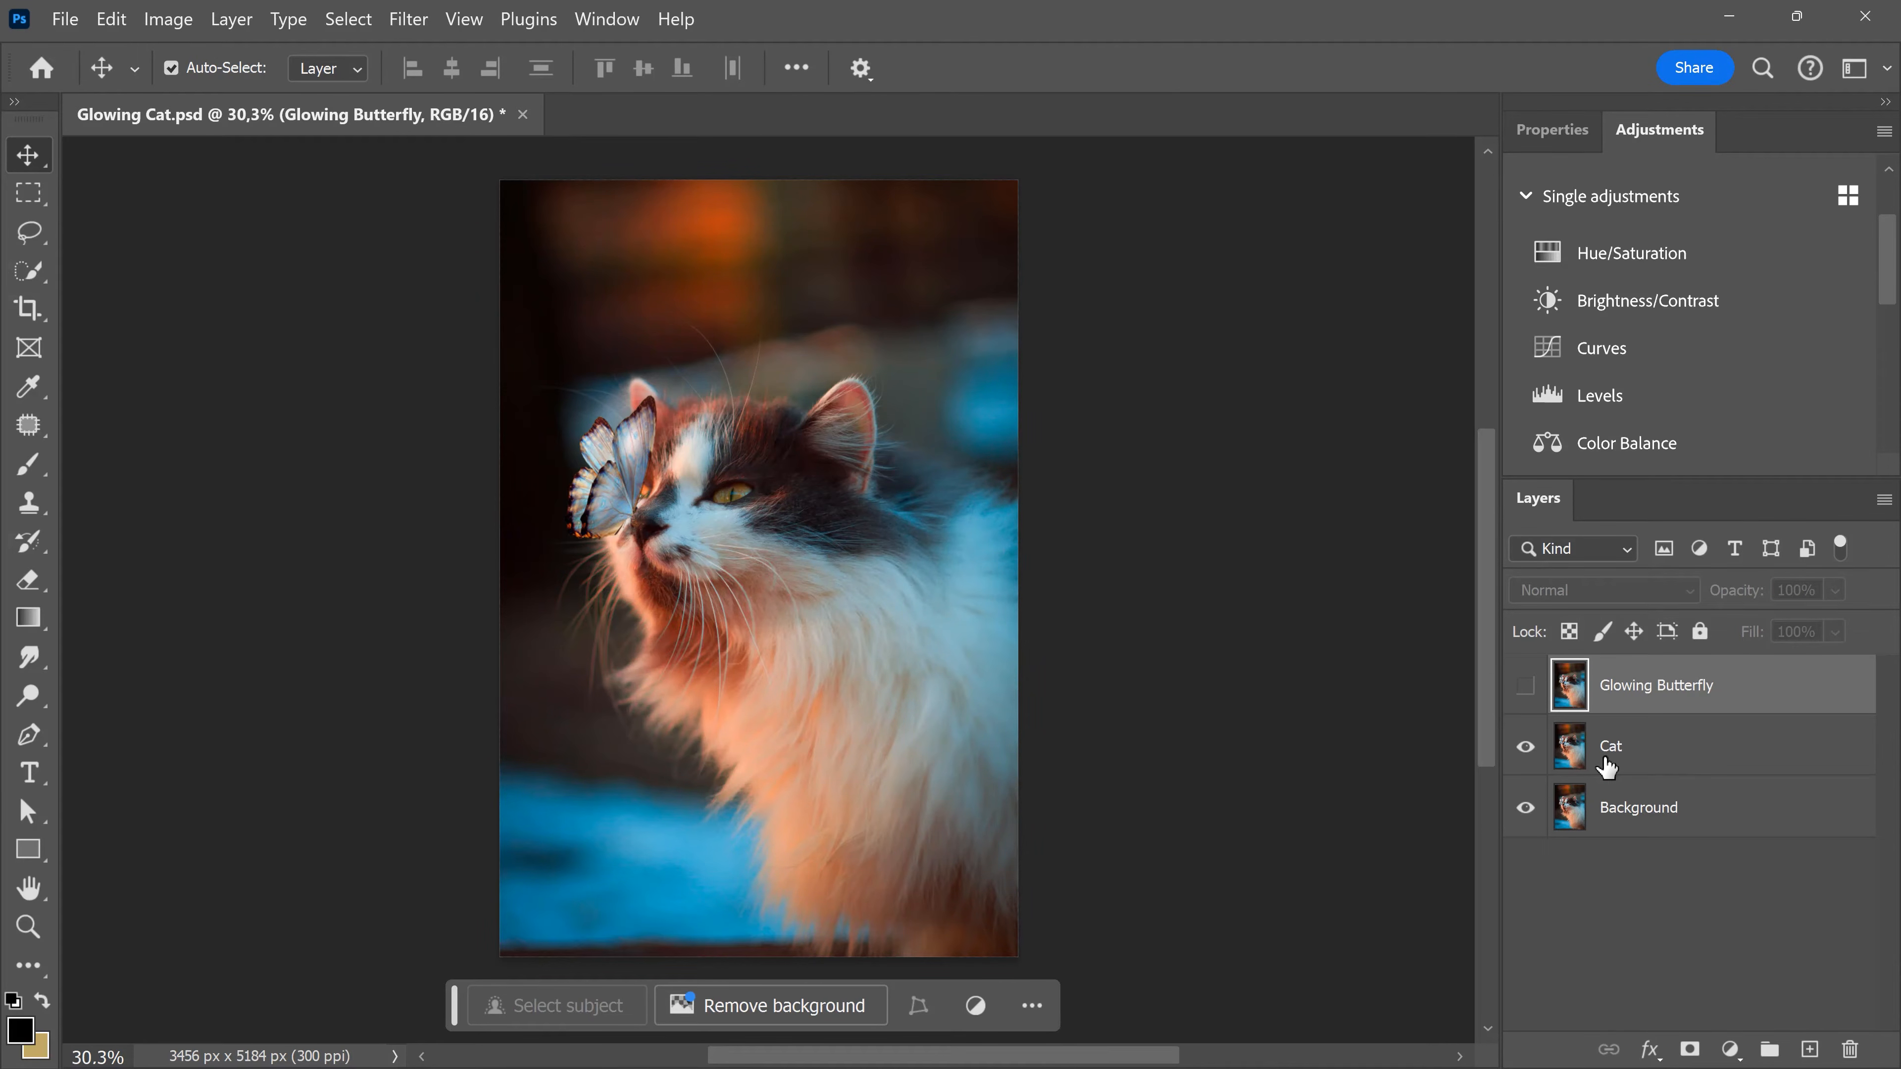
Select the cat with the butterfly using the Object Selection tool and turn the selection into a mask on the Cat layer
left_click(1710, 755)
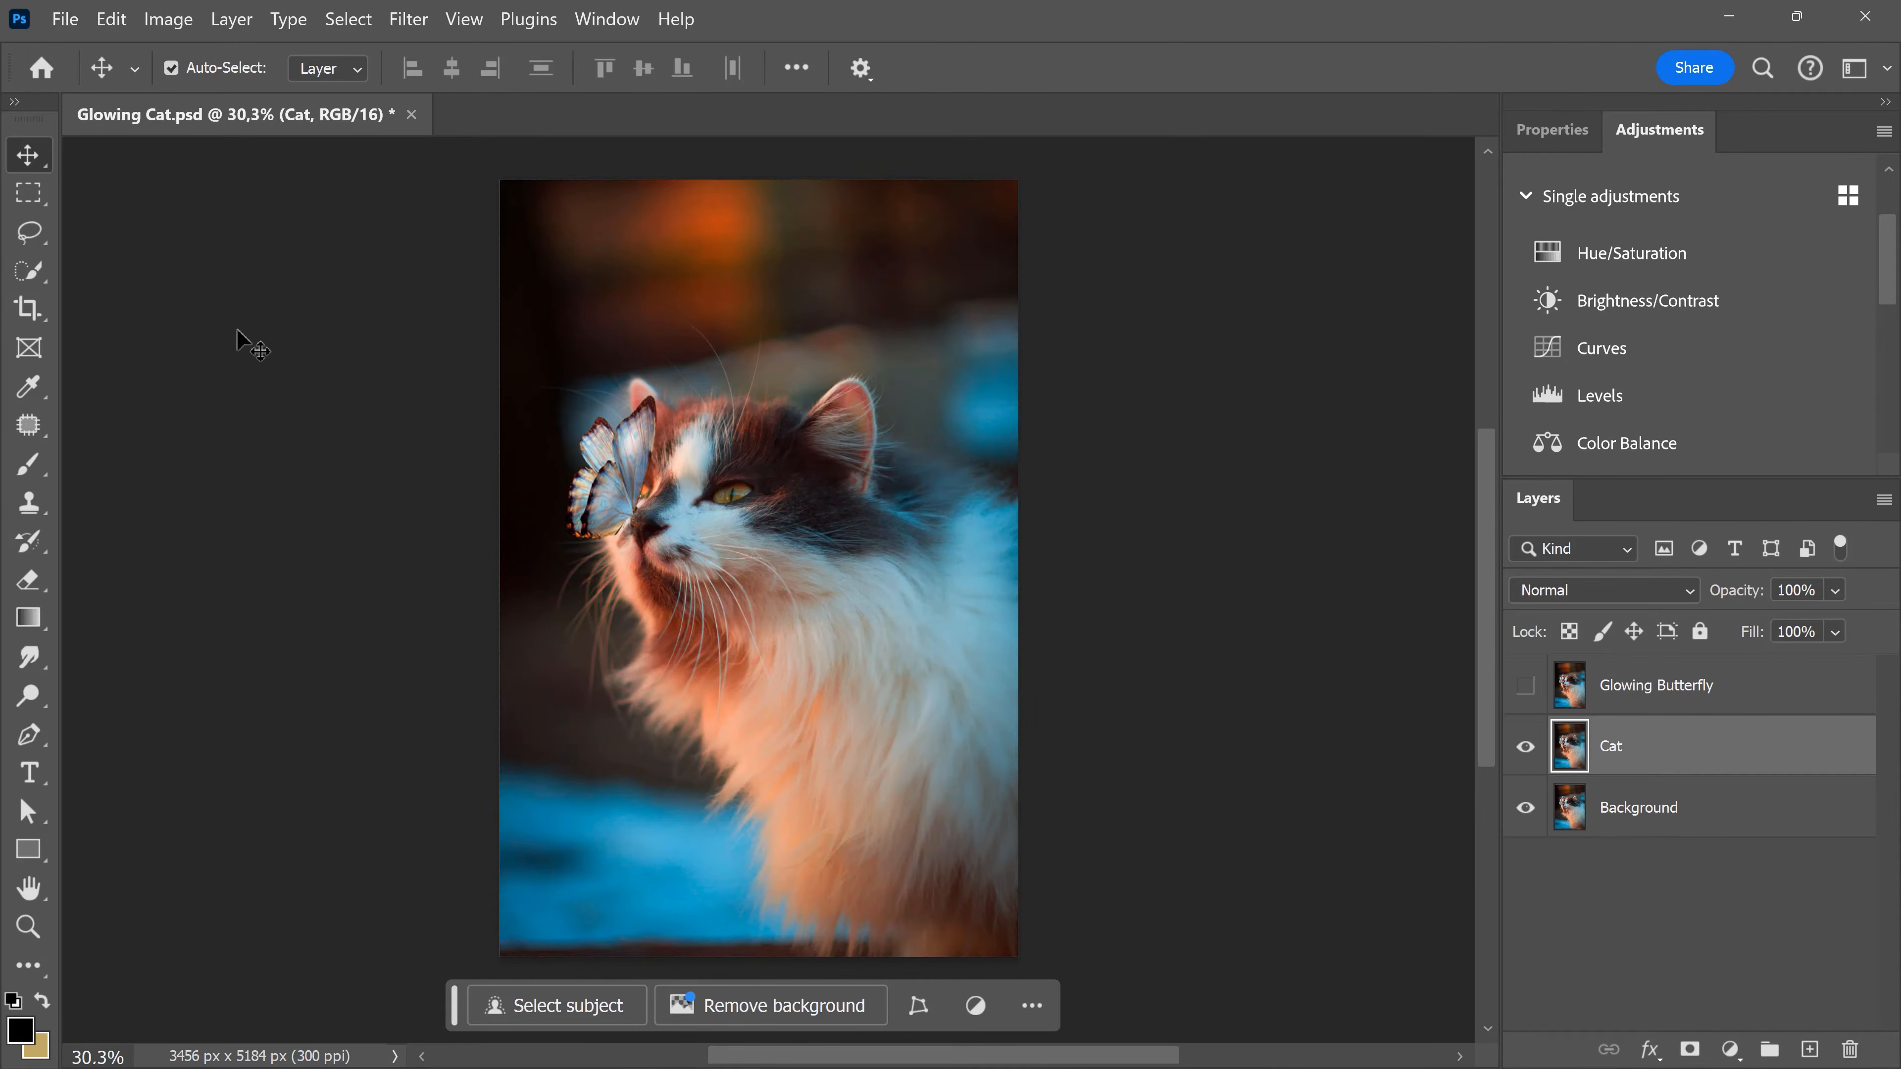
left_click(30, 269)
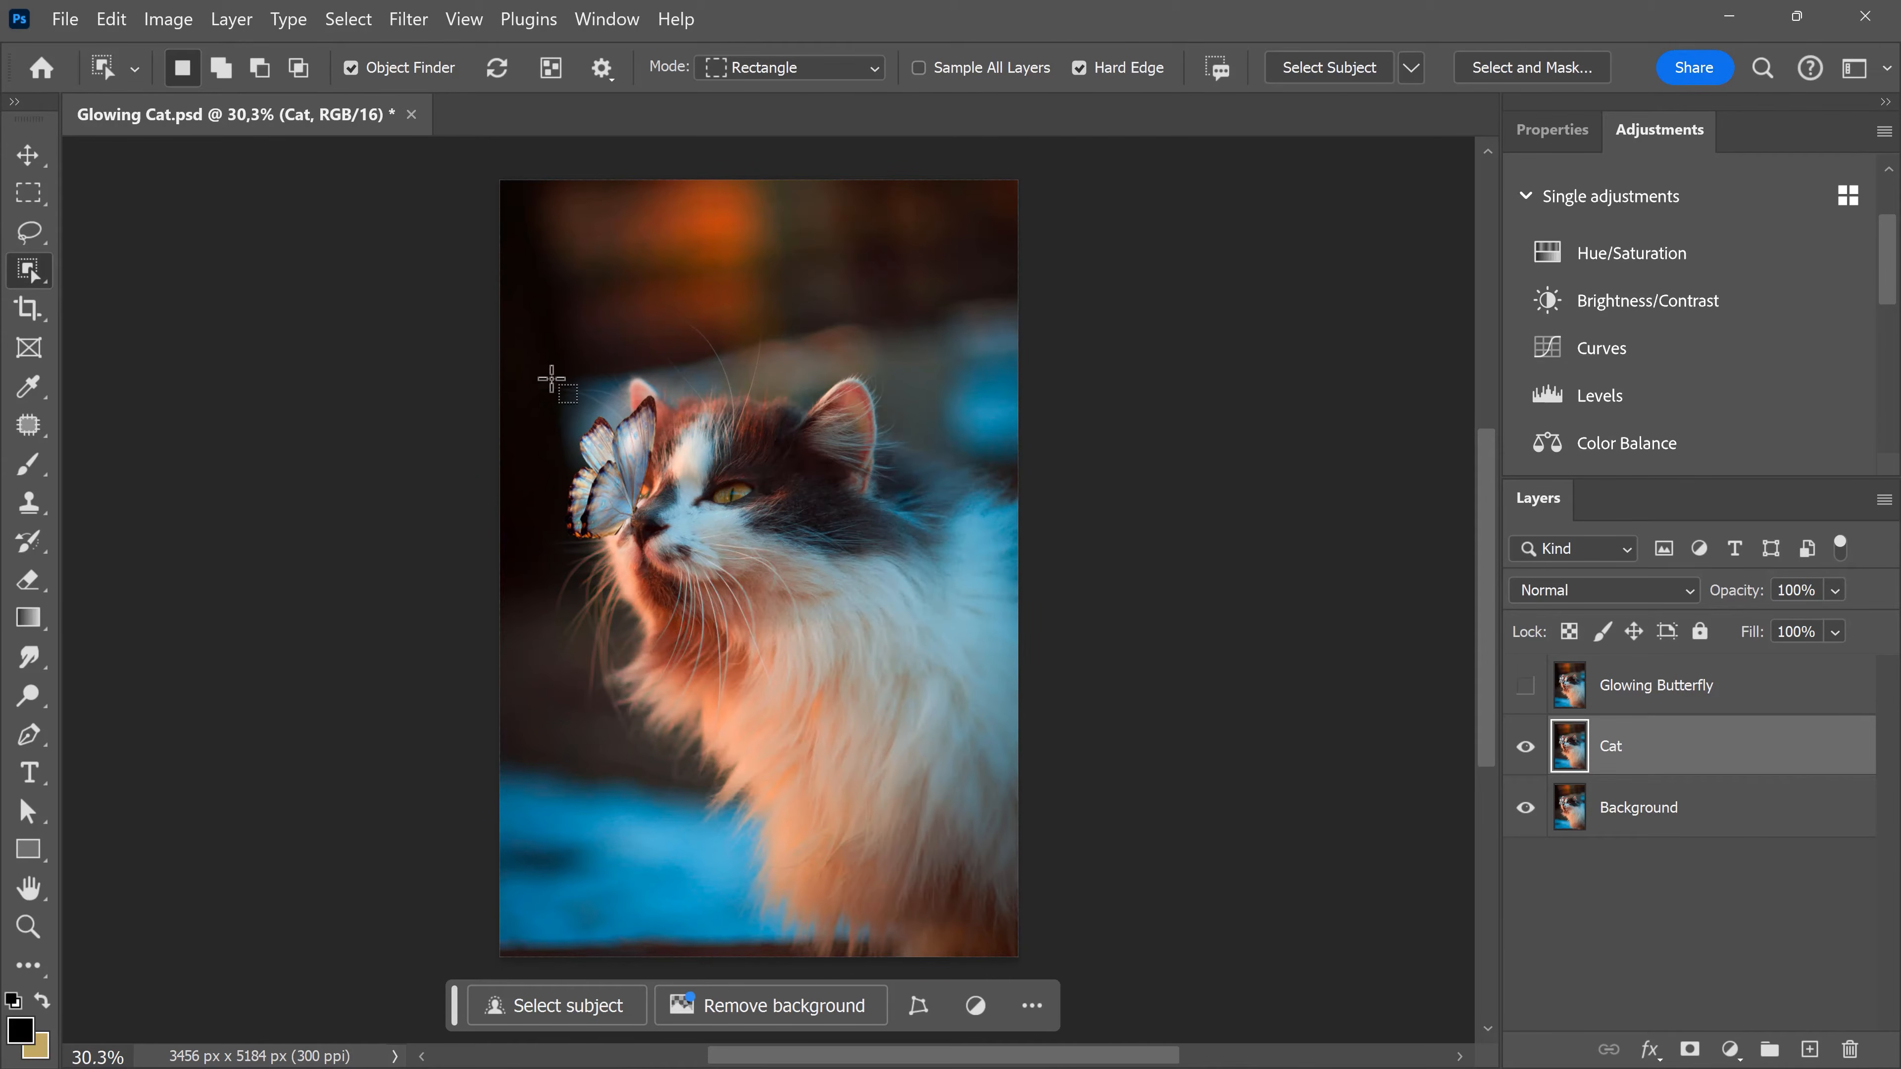
left_click_drag(551, 364, 1044, 969)
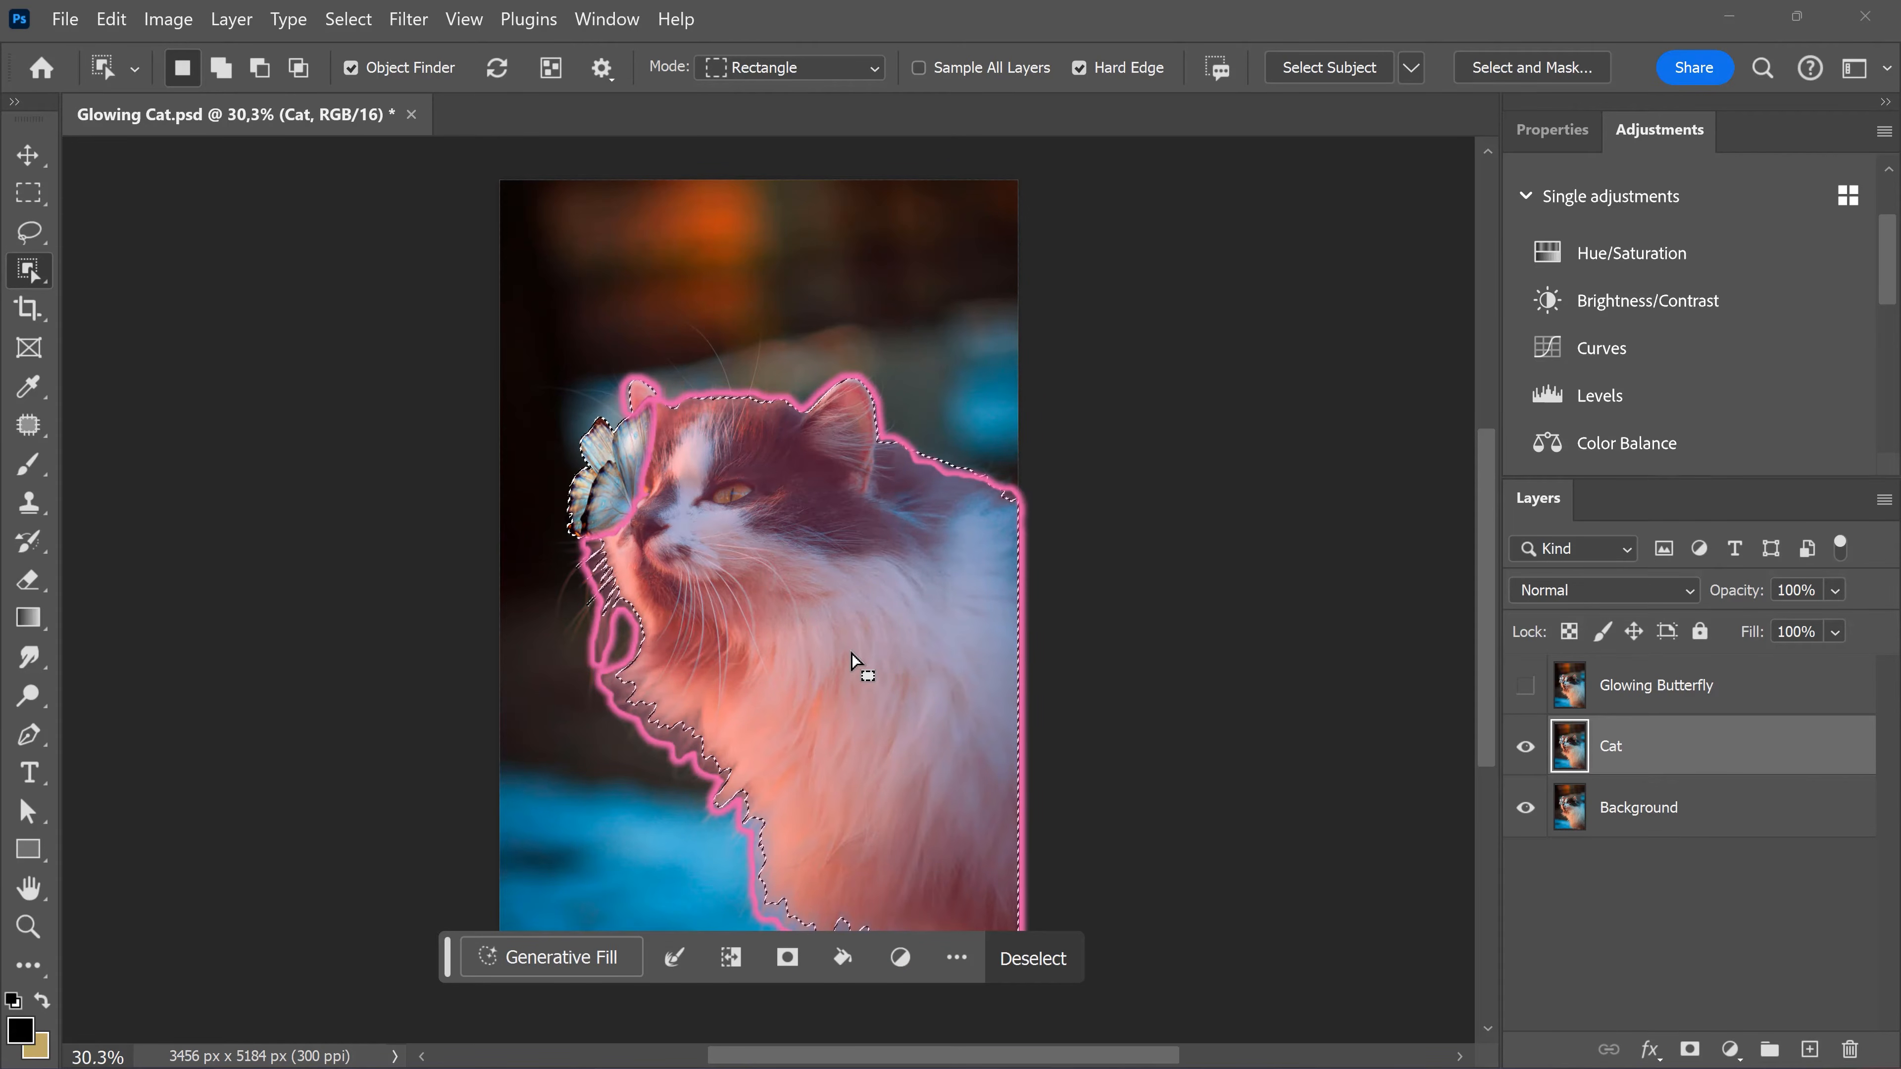
left_click(787, 957)
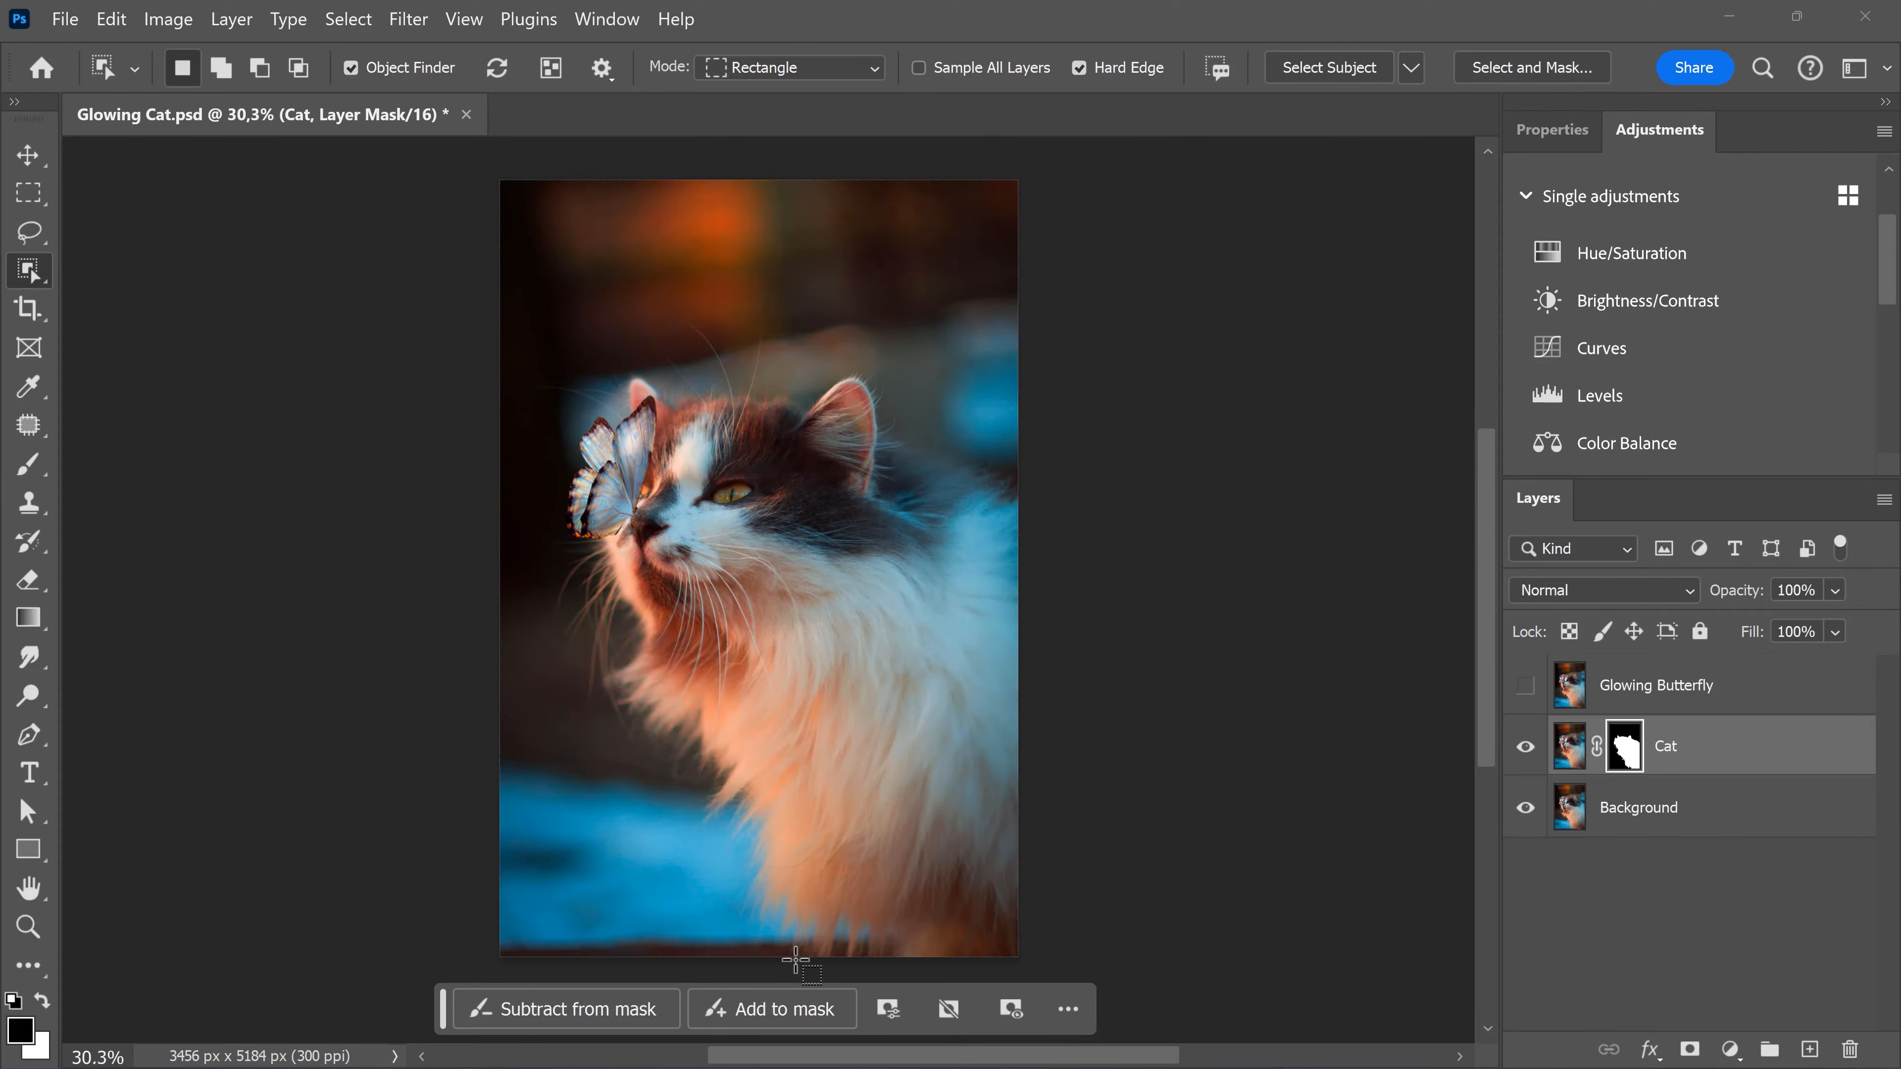
key("v")
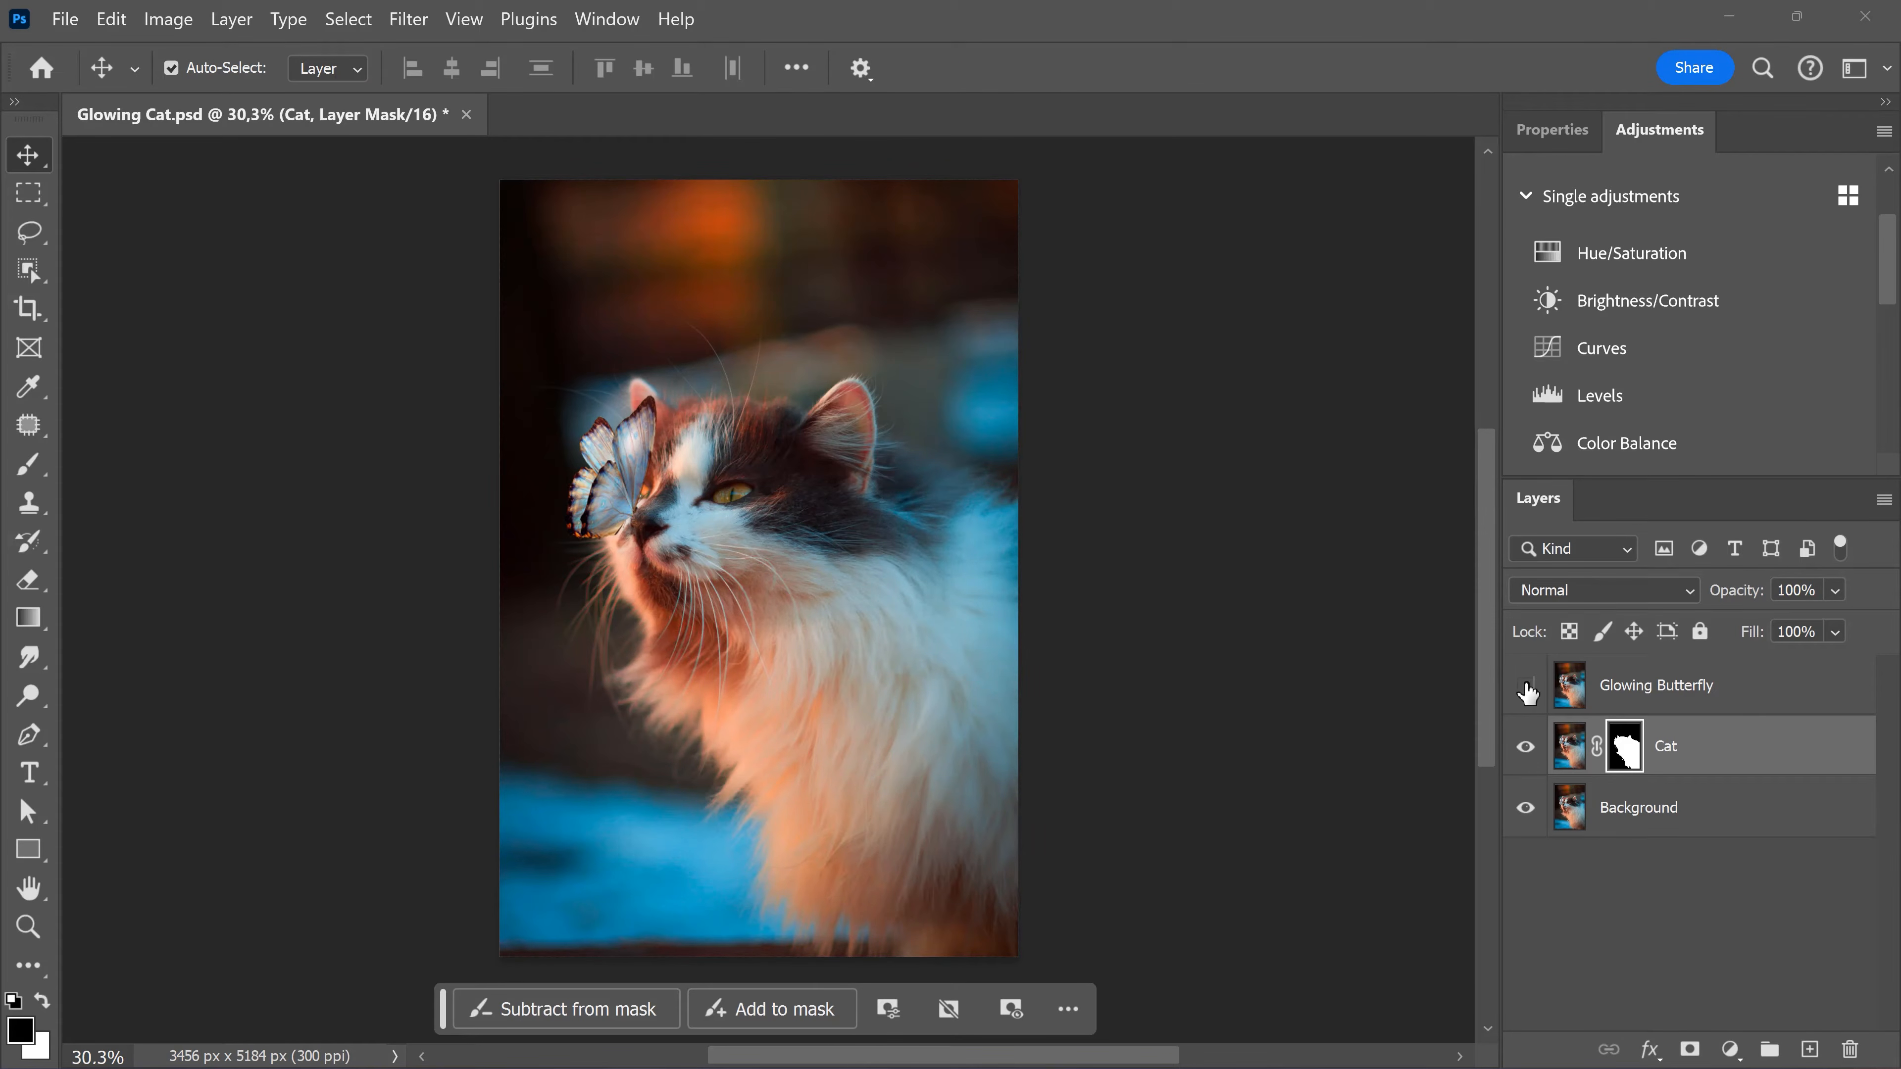
Show the Glowing Butterfly layer and mask it to only the butterfly on the cat's nose using an object selection
left_click(1564, 704)
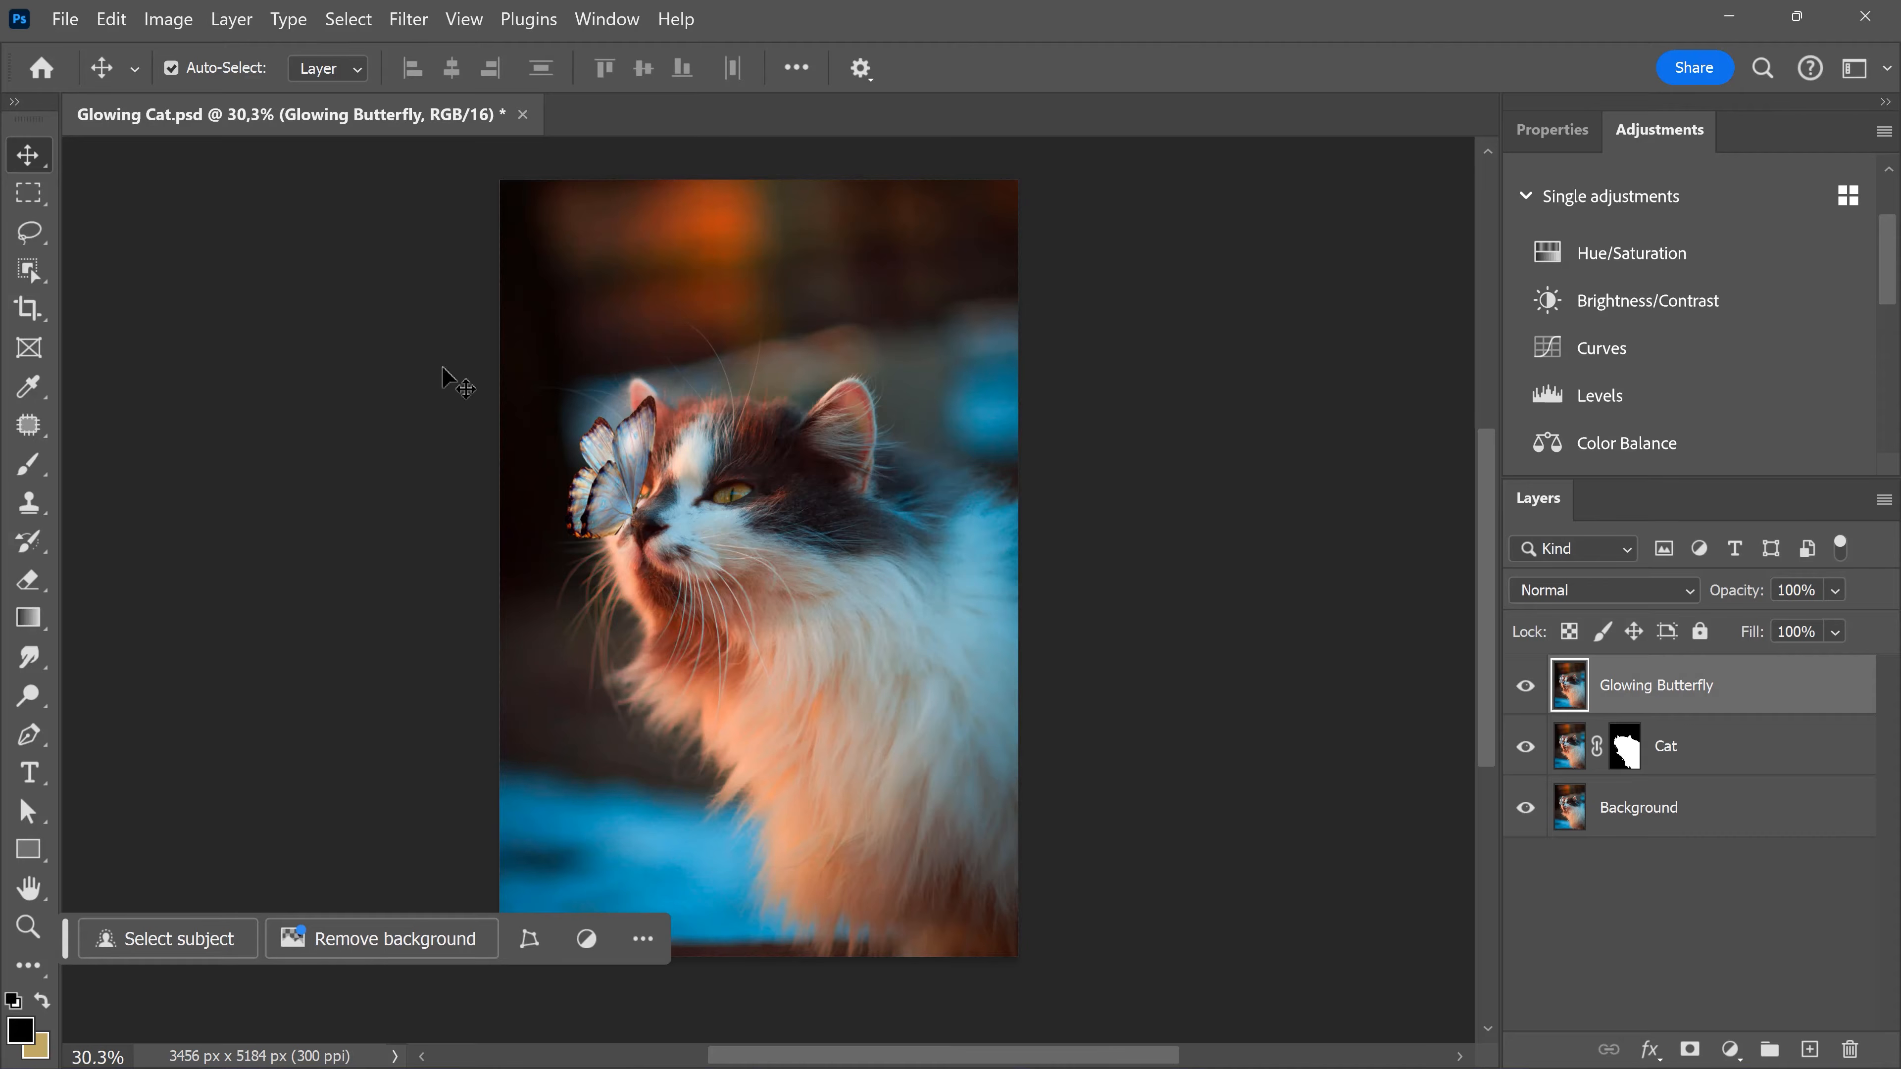
left_click(28, 271)
left_click_drag(534, 378, 669, 556)
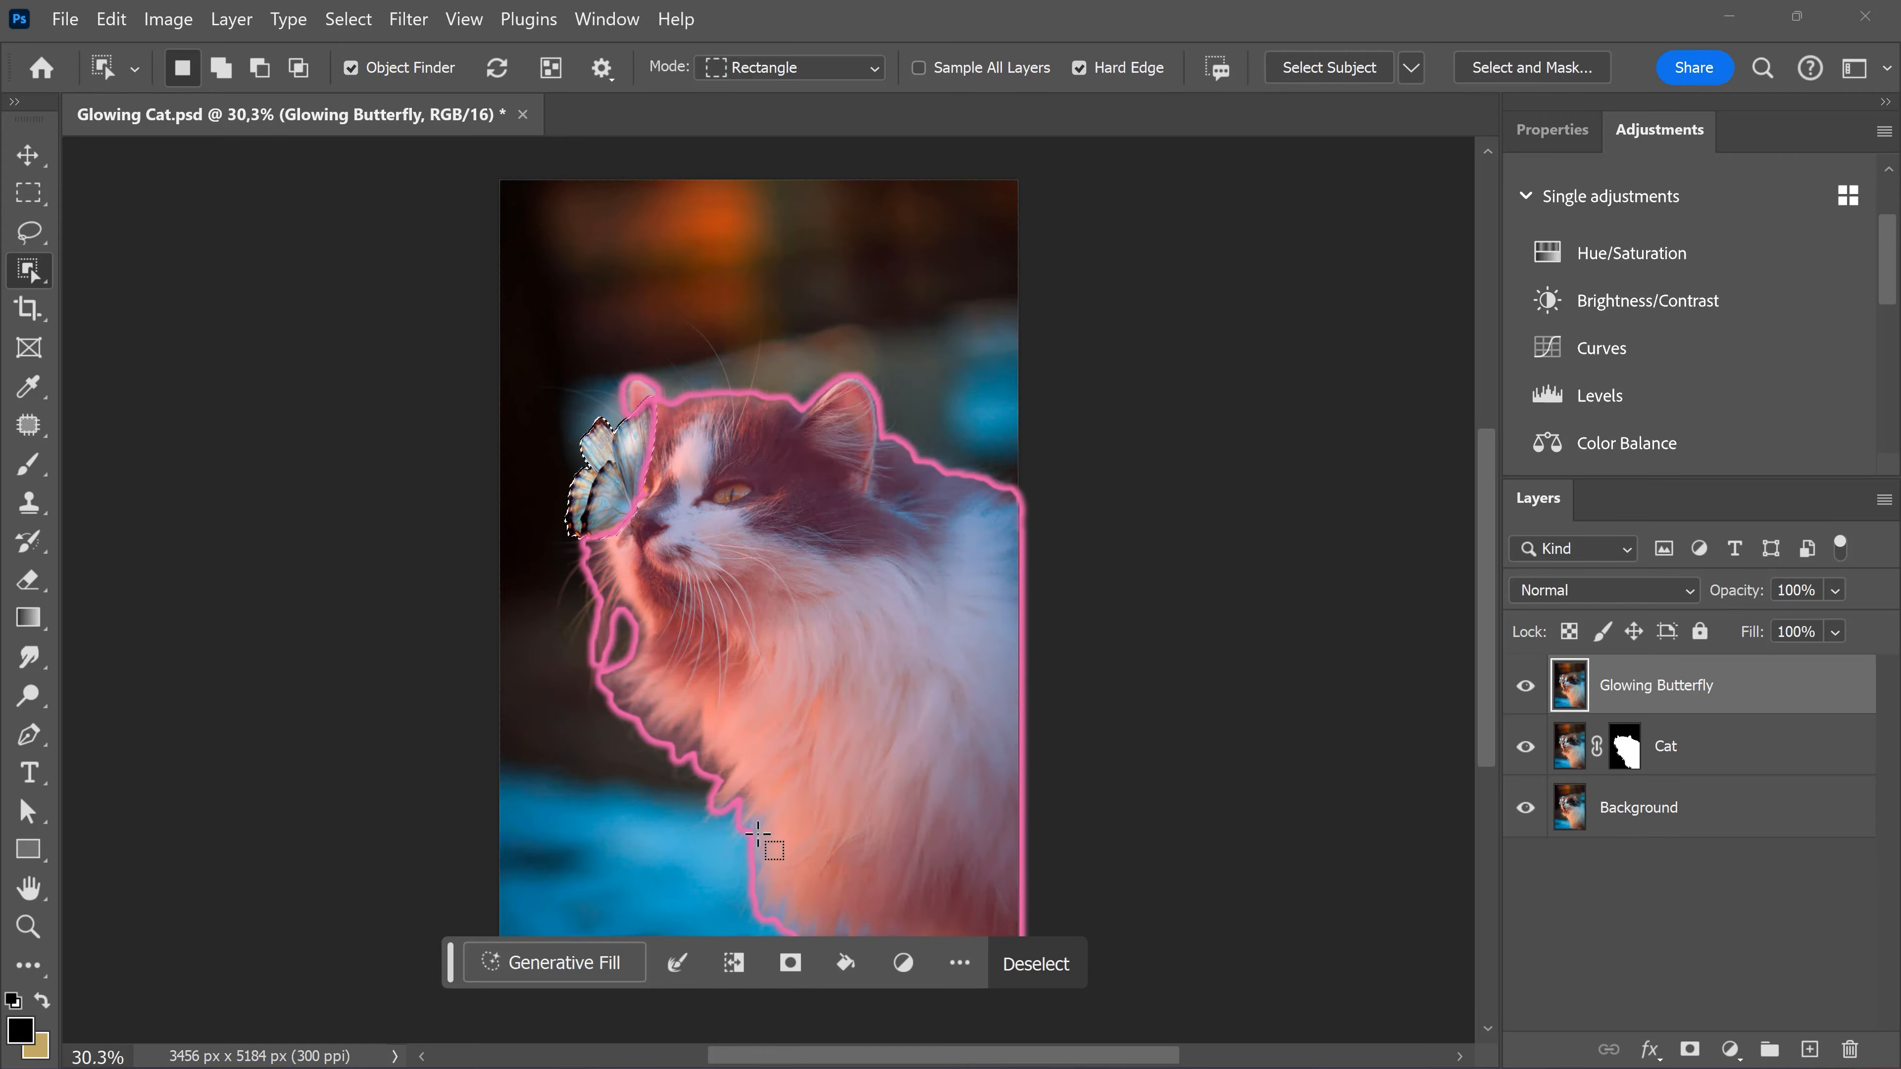
left_click(792, 960)
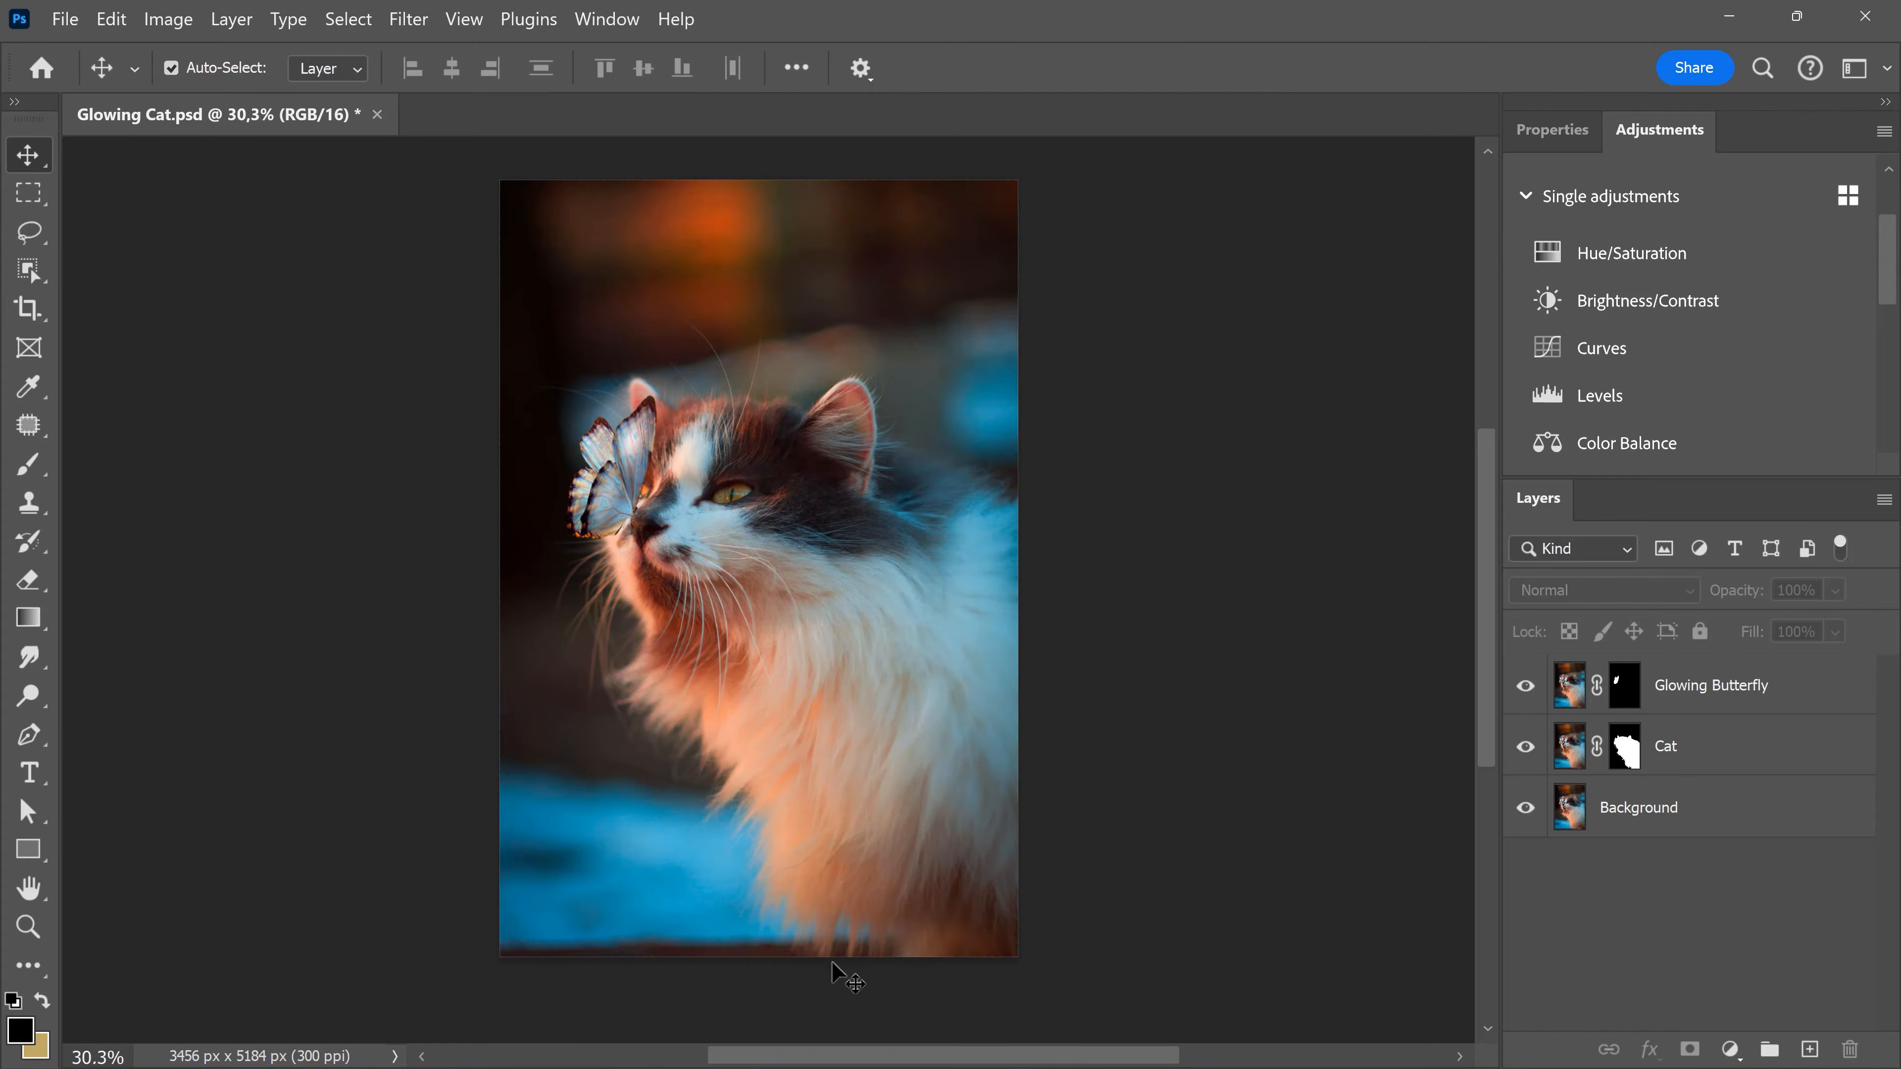
Toggle the visibility of the Glowing Butterfly, Cat and Background layers to examine what each one contains
left_click(1525, 693)
left_click(1525, 752)
left_click(1525, 808)
left_click(1526, 808)
left_click(1525, 808)
left_click(1525, 747)
left_click(1525, 746)
left_click(1525, 684)
left_click(1525, 685)
left_click_drag(1525, 685, 1530, 902)
Add a Color Lookup adjustment layer directly beneath the Glowing Butterfly layer and apply the Moonlight.3DL LUT
scroll(1889, 331, "down", 3)
scroll(1699, 319, "down", 4)
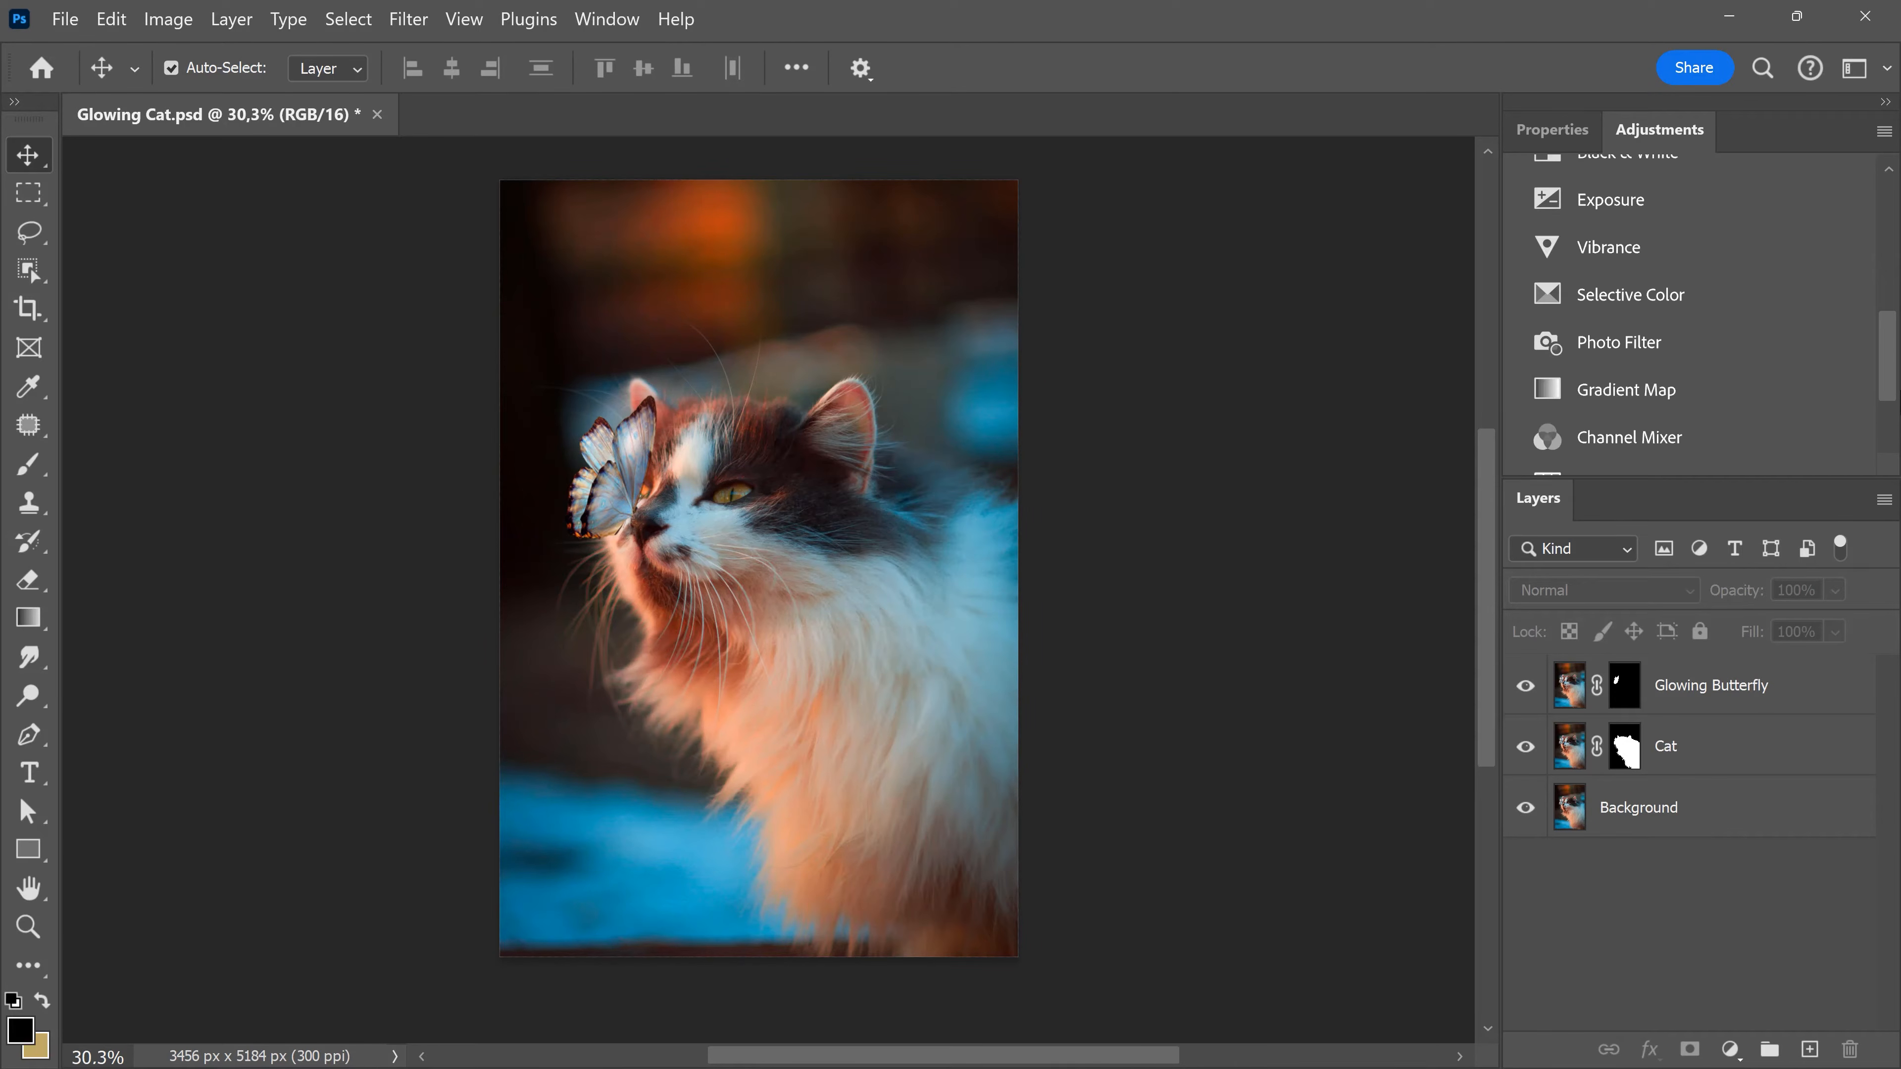
left_click(1659, 374)
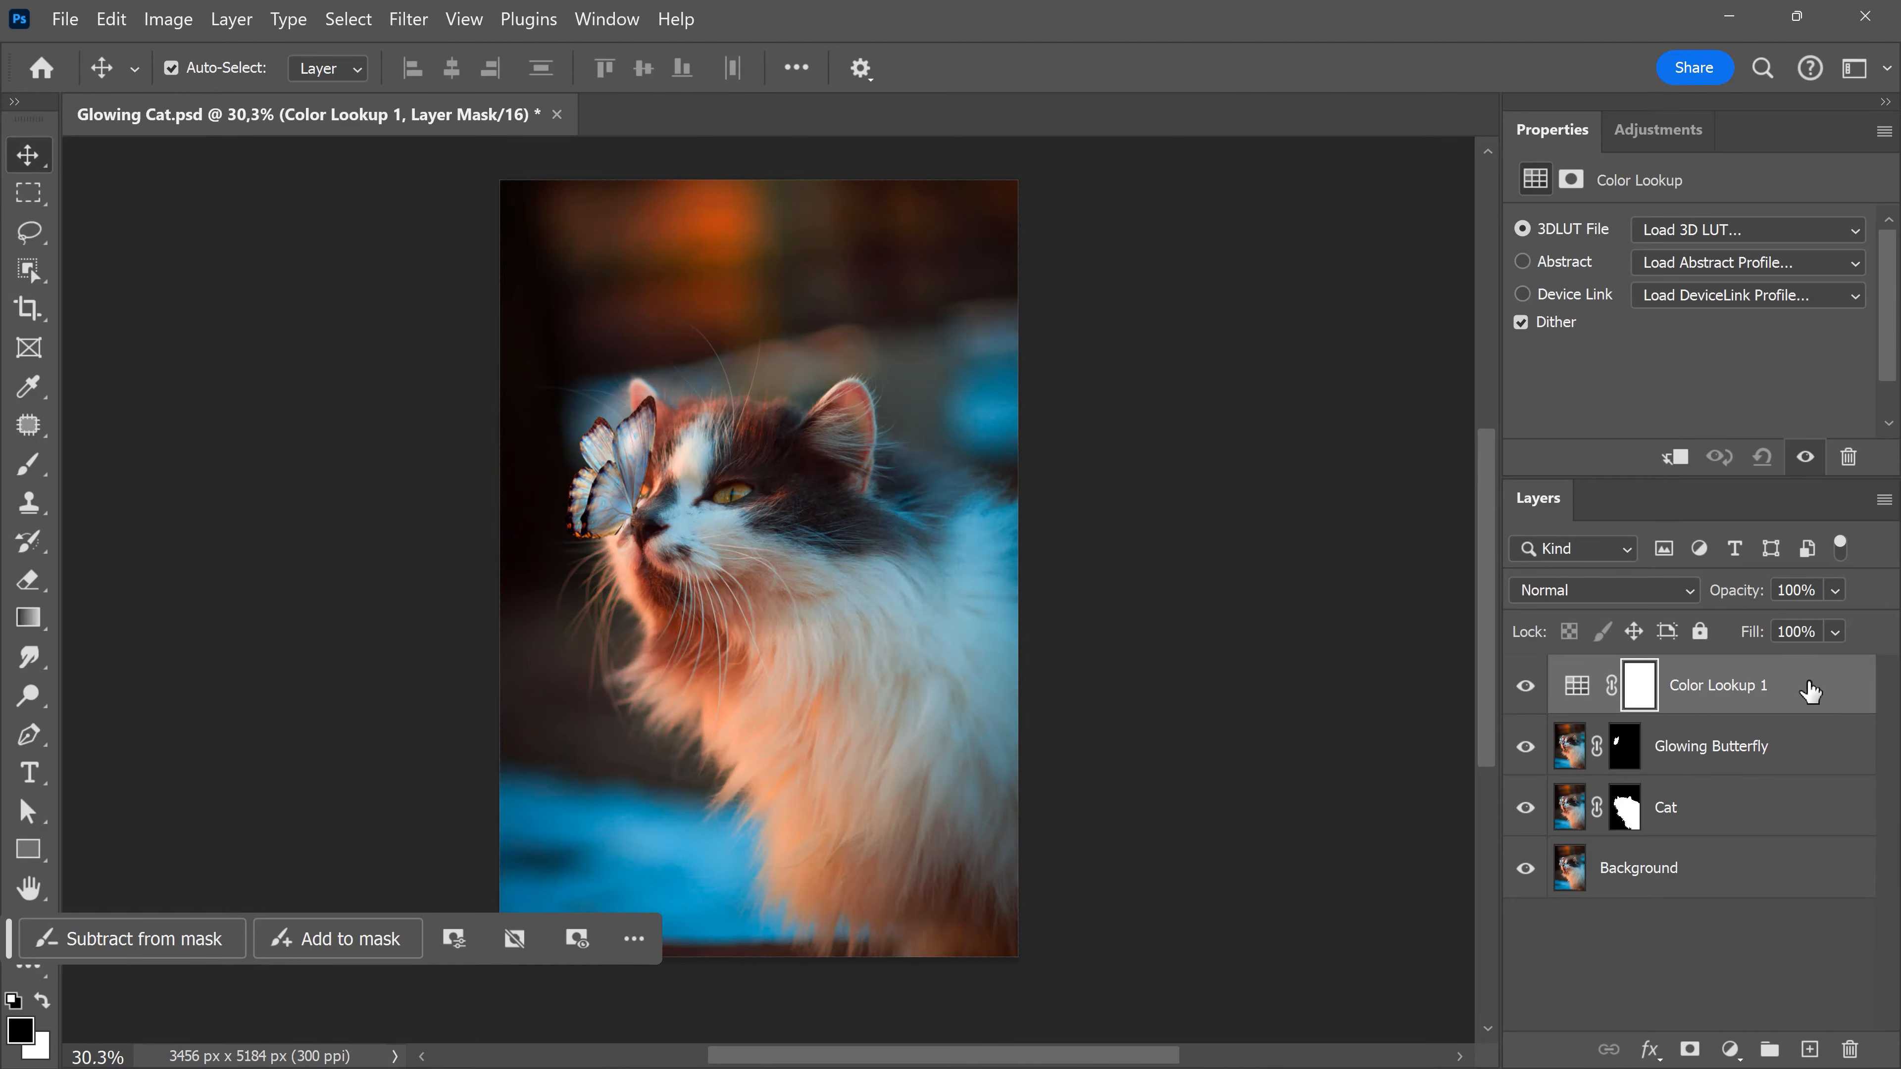
left_click_drag(1812, 693, 1791, 777)
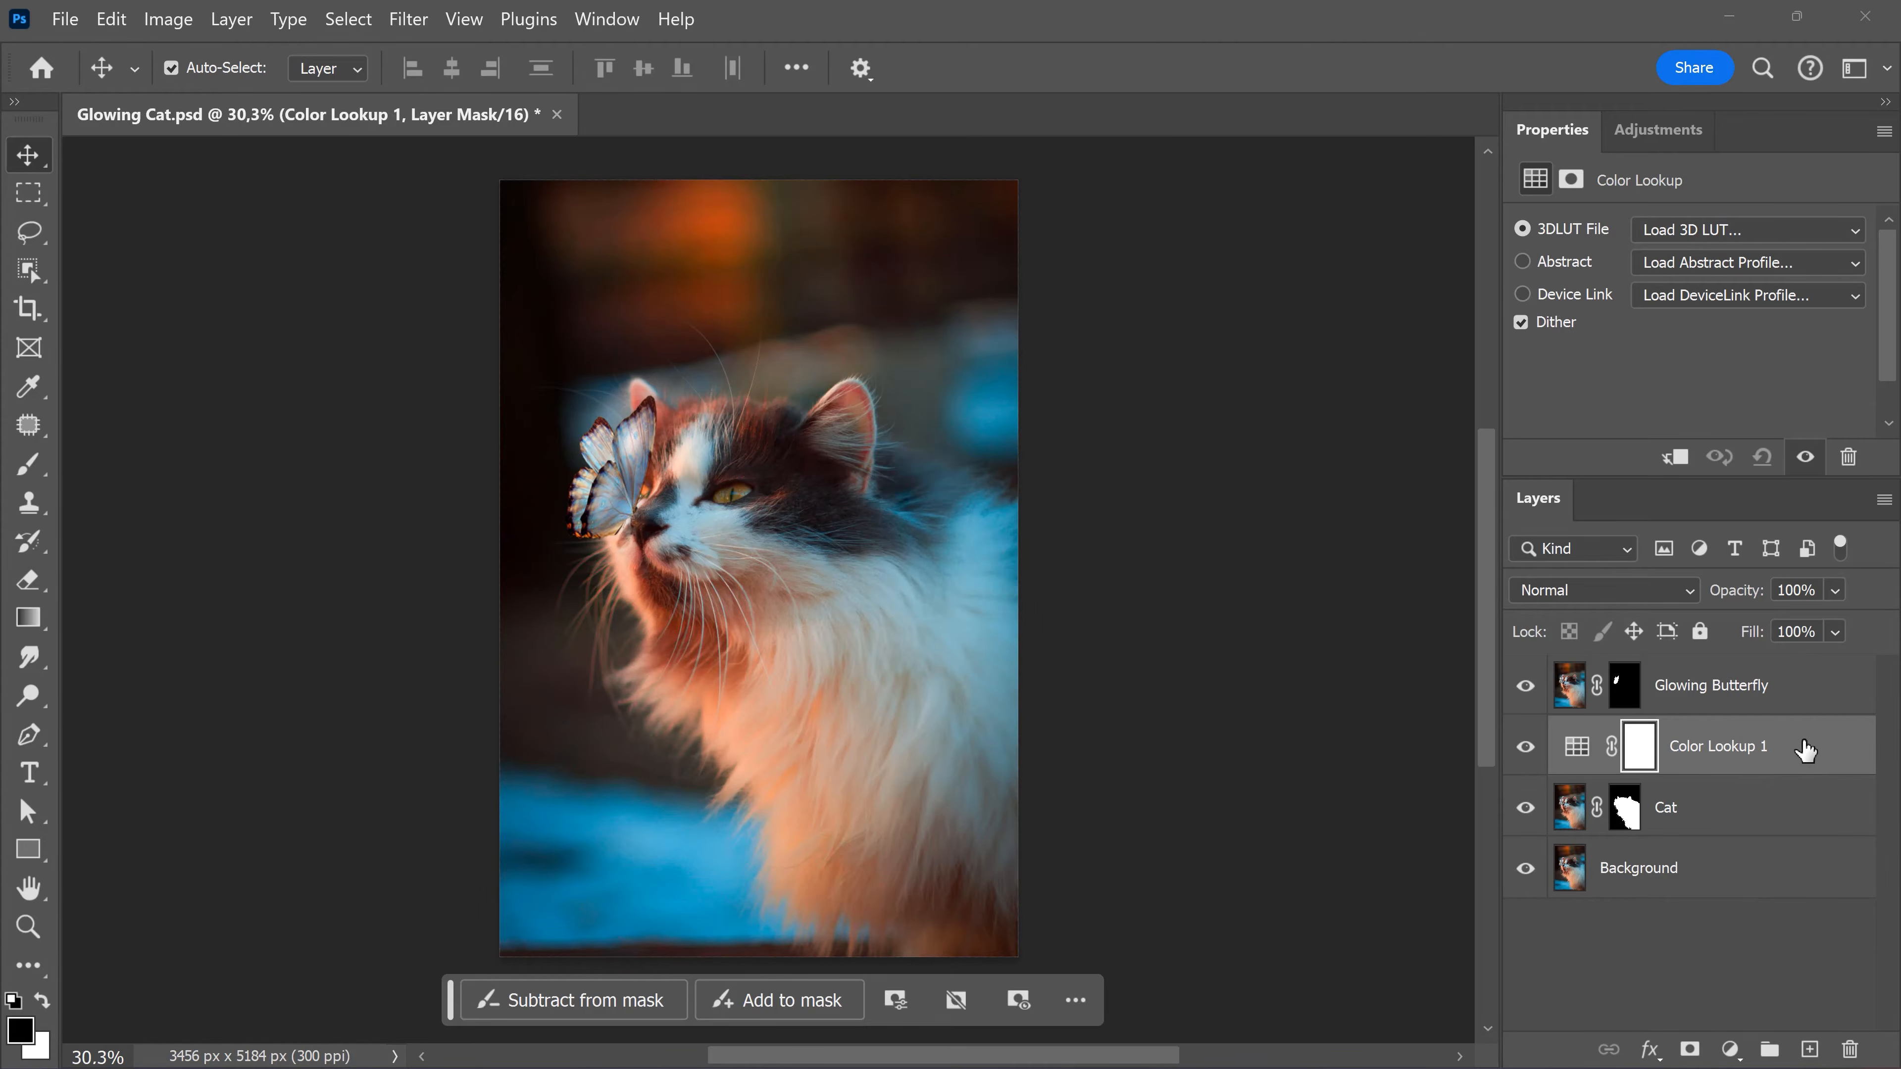
left_click(1836, 229)
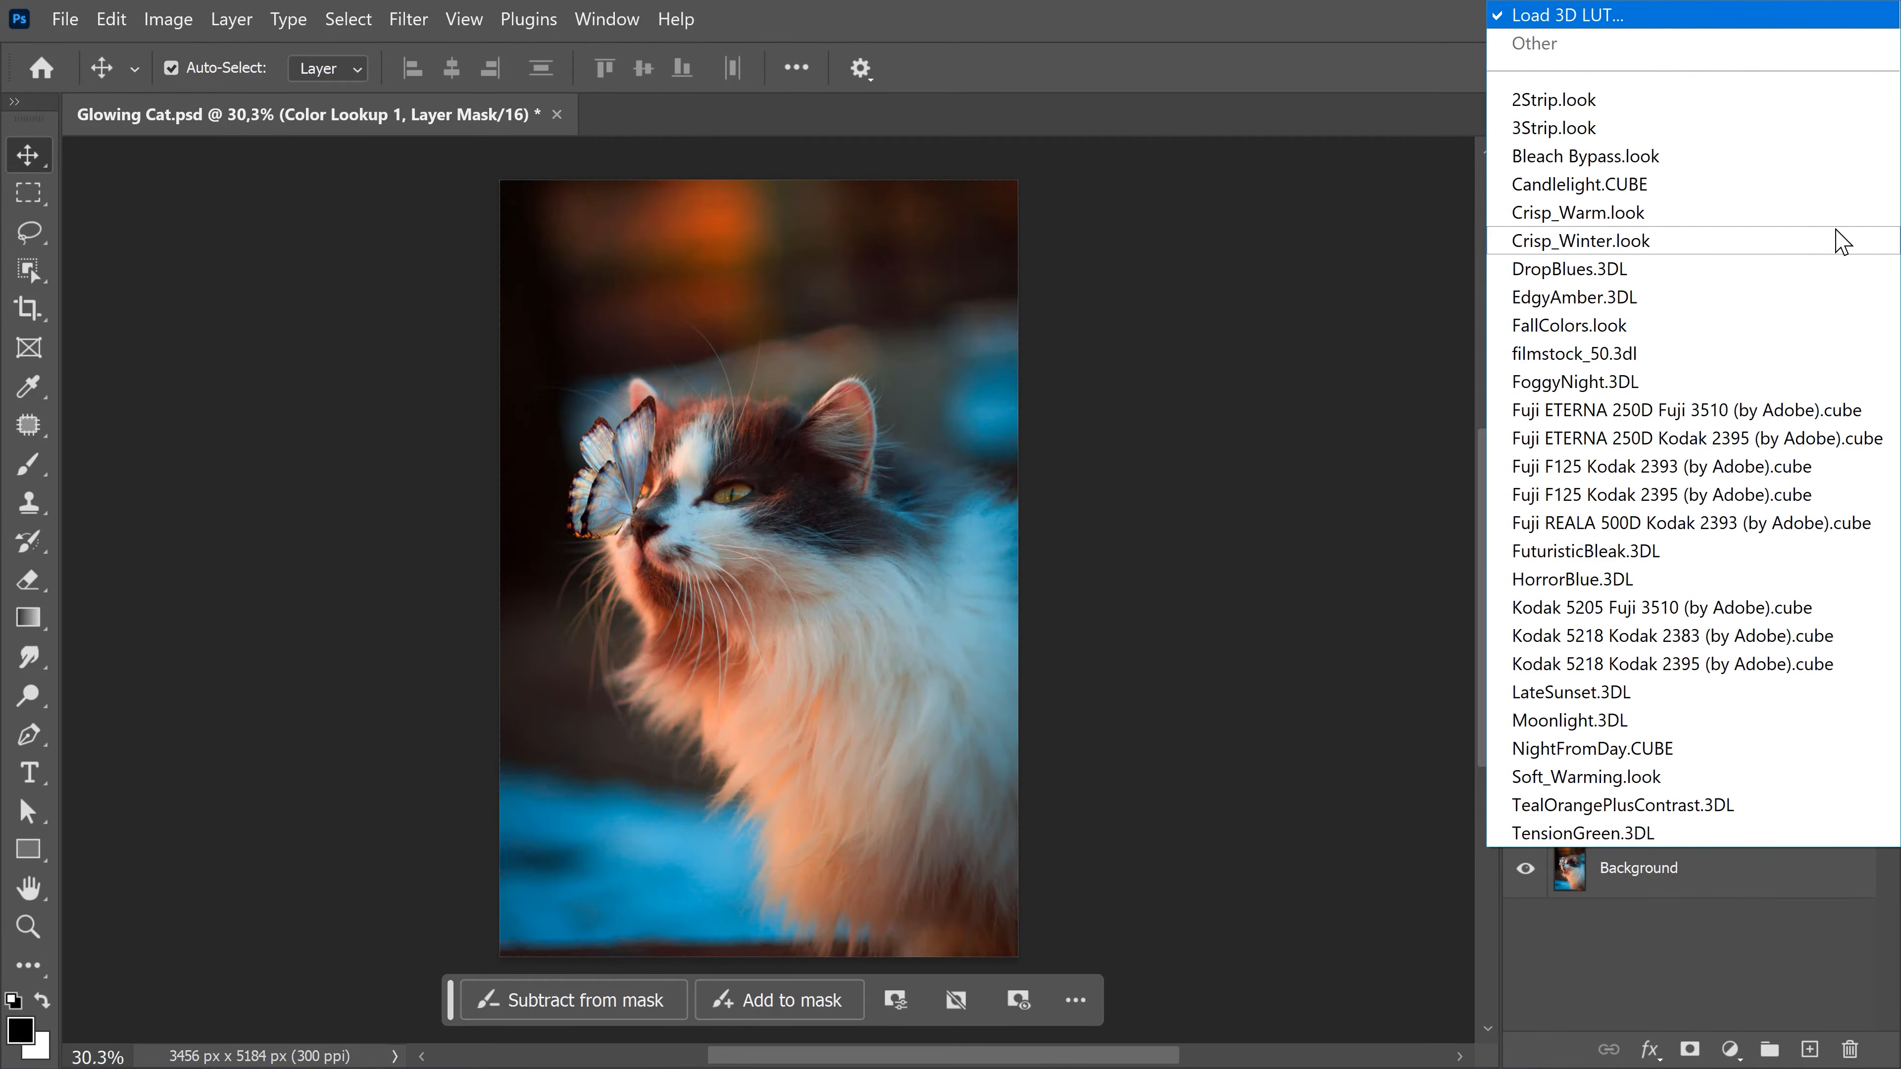
left_click(1643, 720)
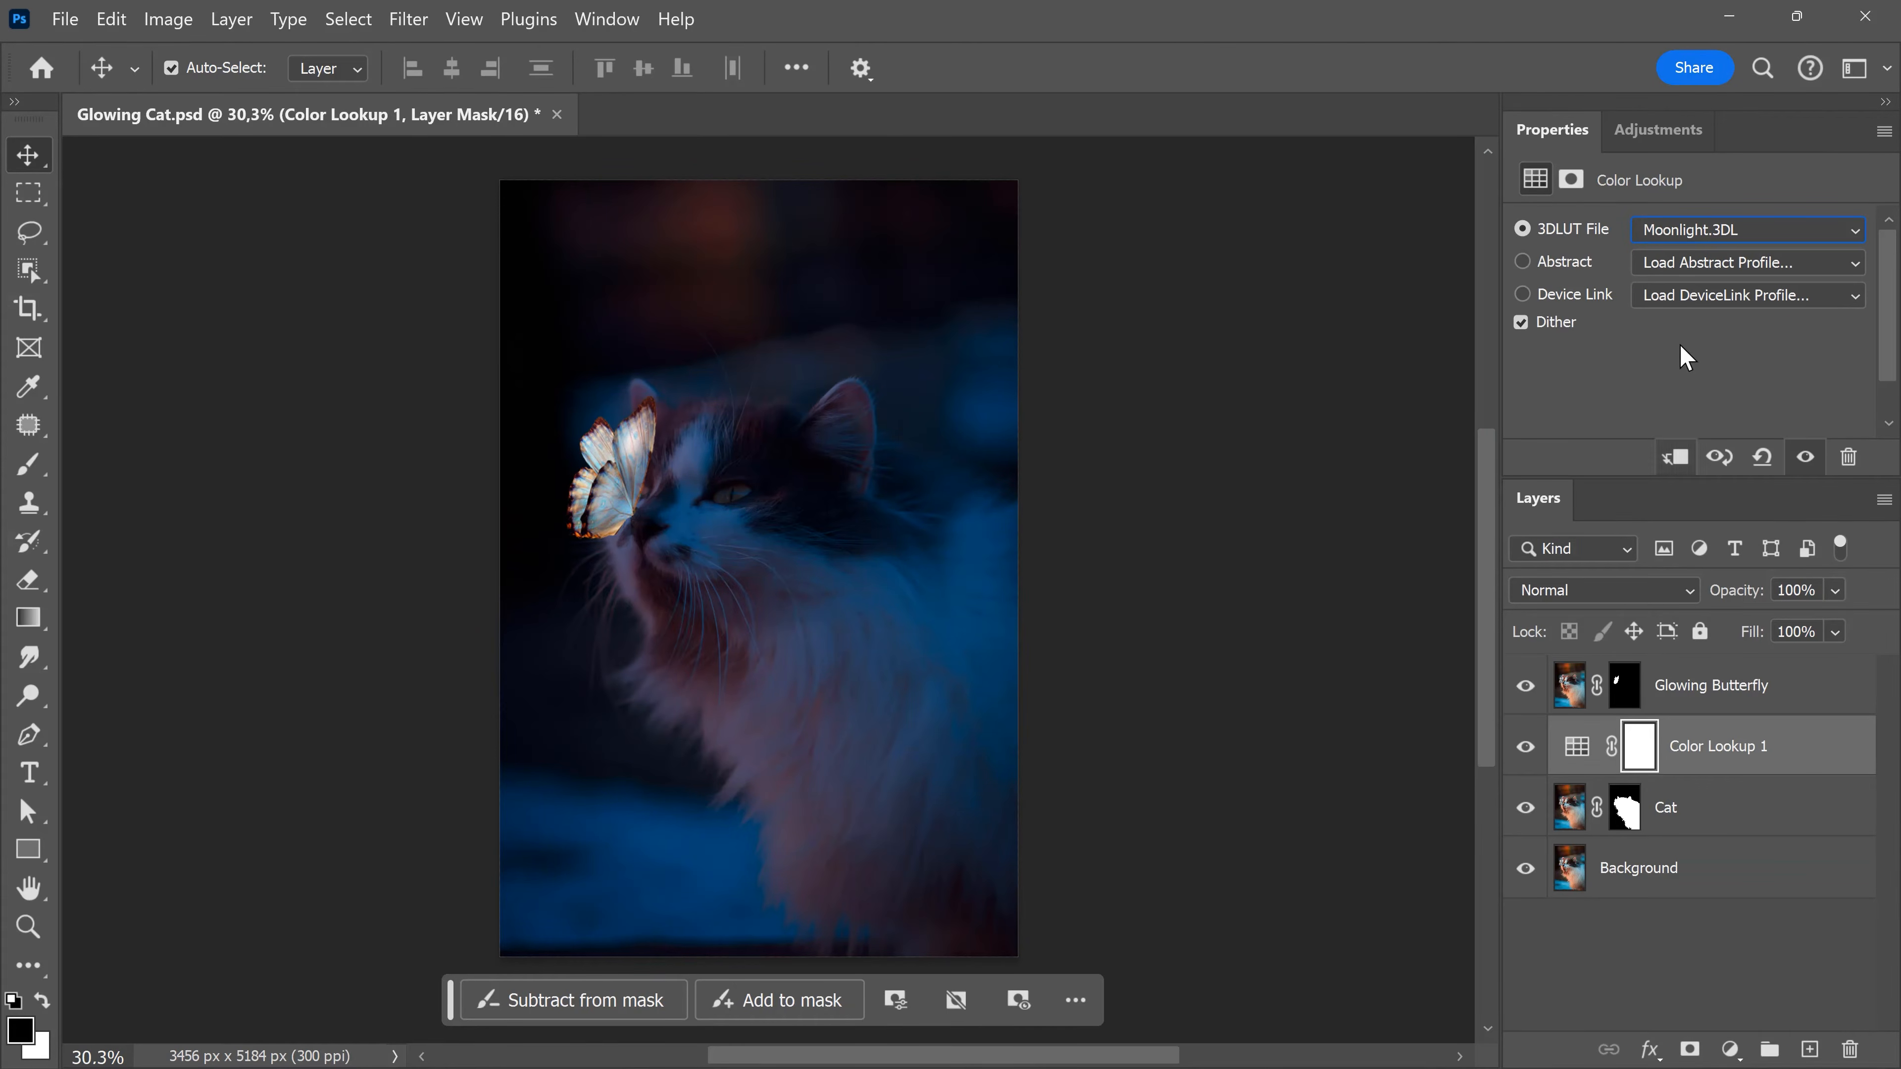
Add a Hue/Saturation adjustment above the Color Lookup layer and set its Saturation to -45
left_click(1663, 132)
scroll(1715, 247, "up", 5)
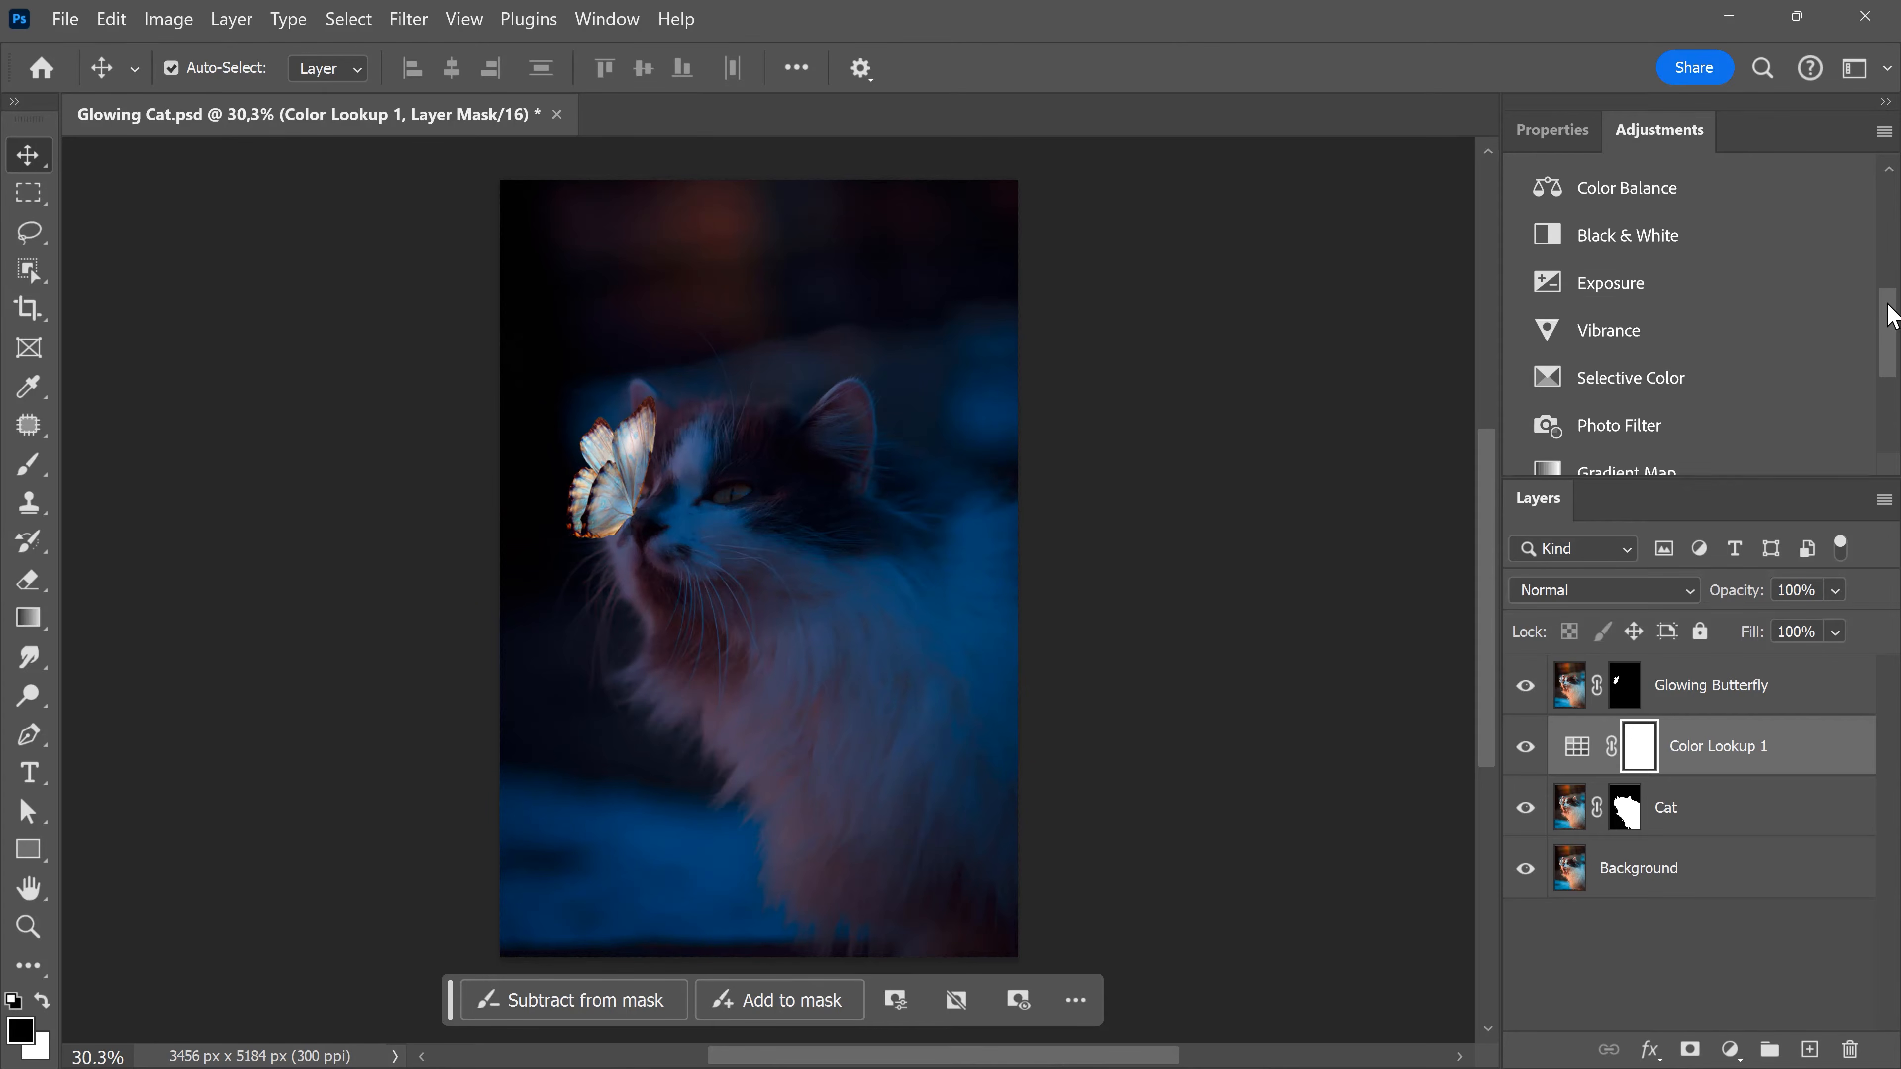
left_click(1632, 241)
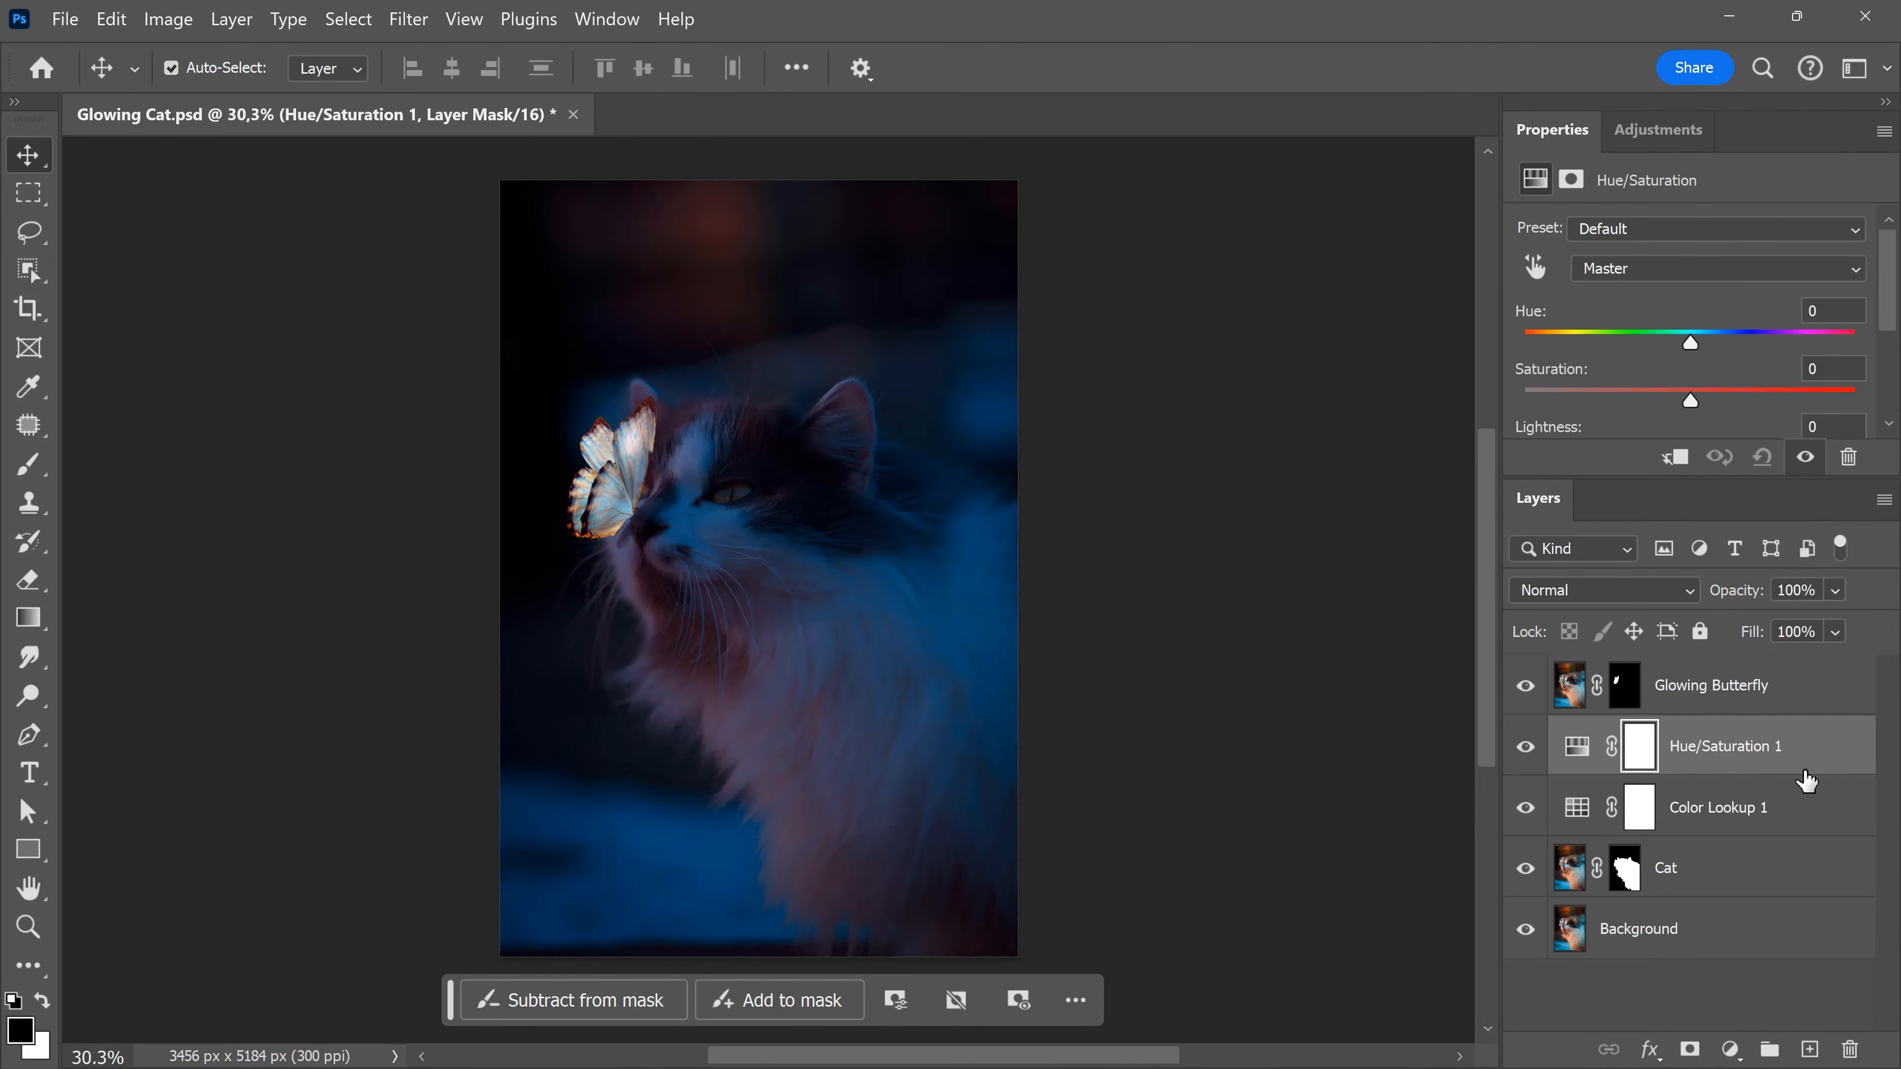
left_click_drag(1689, 402, 1618, 404)
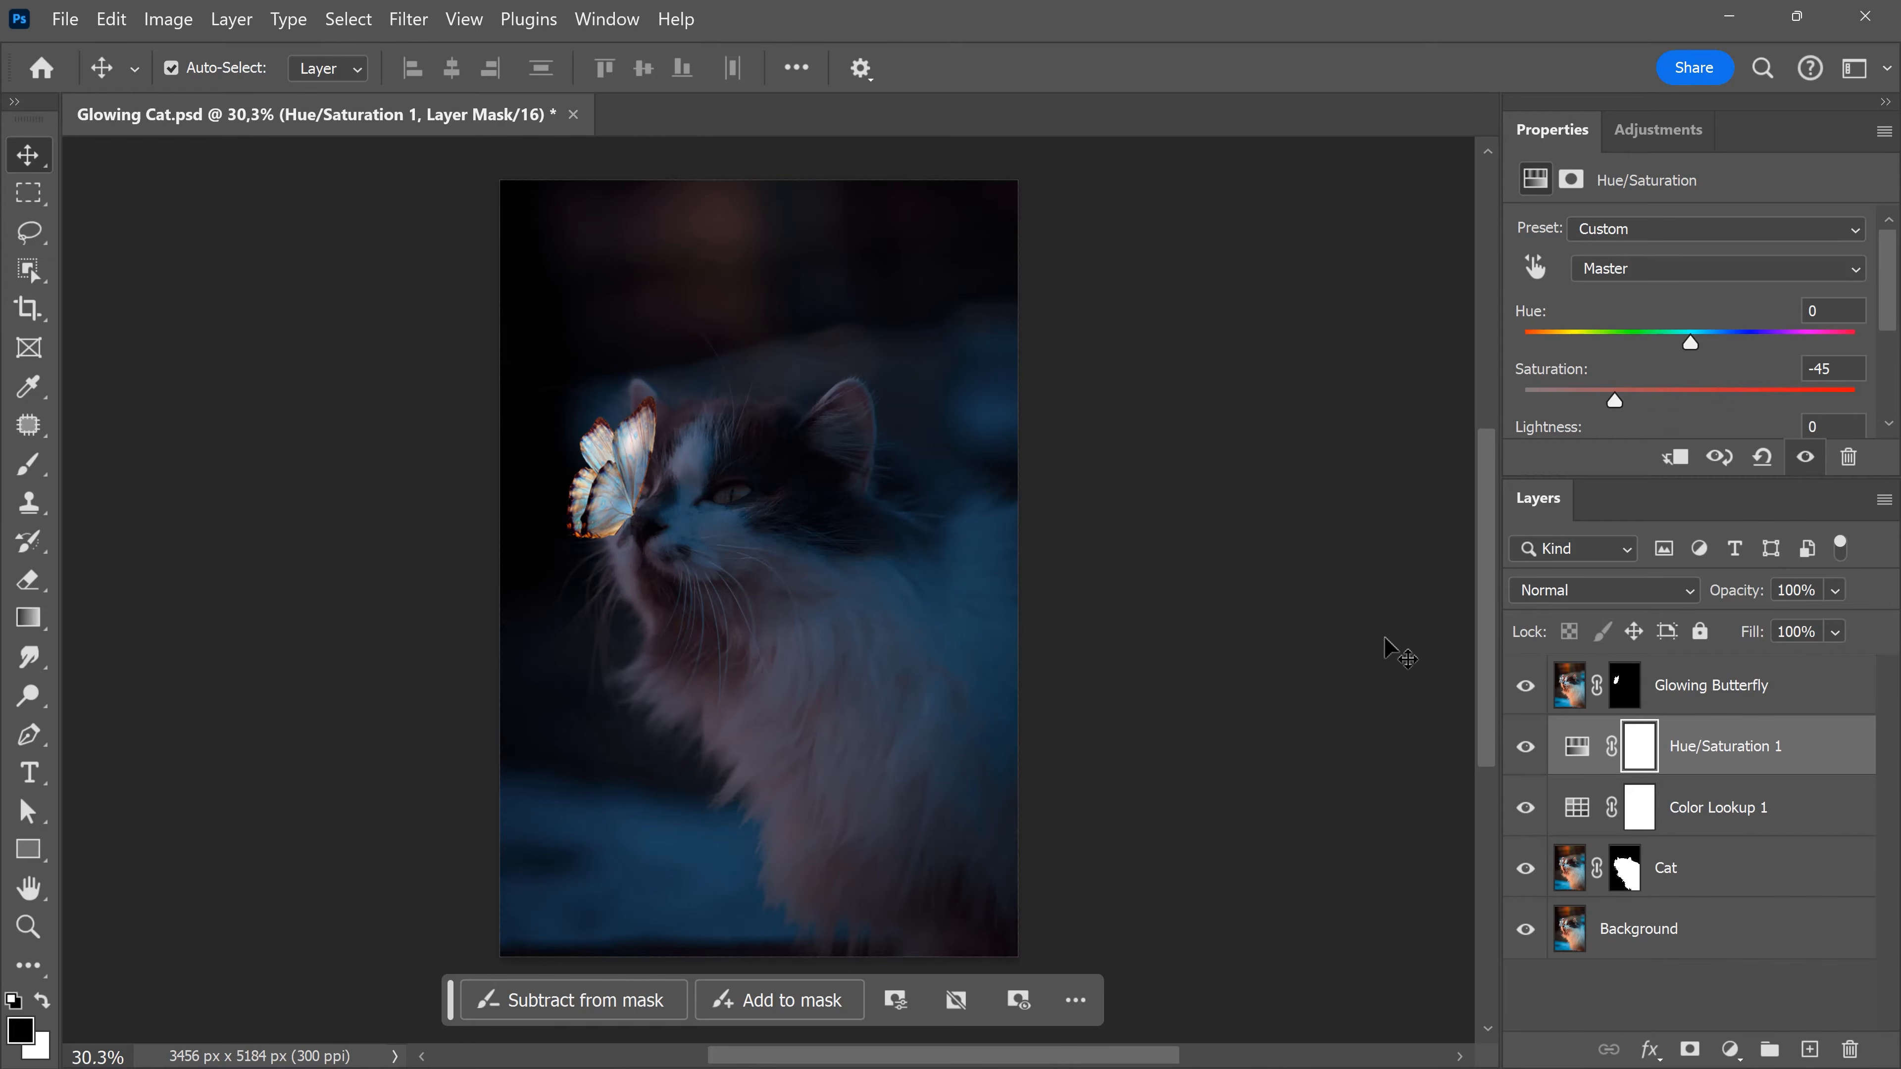
Paint black on the Color Lookup mask around the cat's face with a 2165 px soft brush at 0% hardness
left_click(1641, 808)
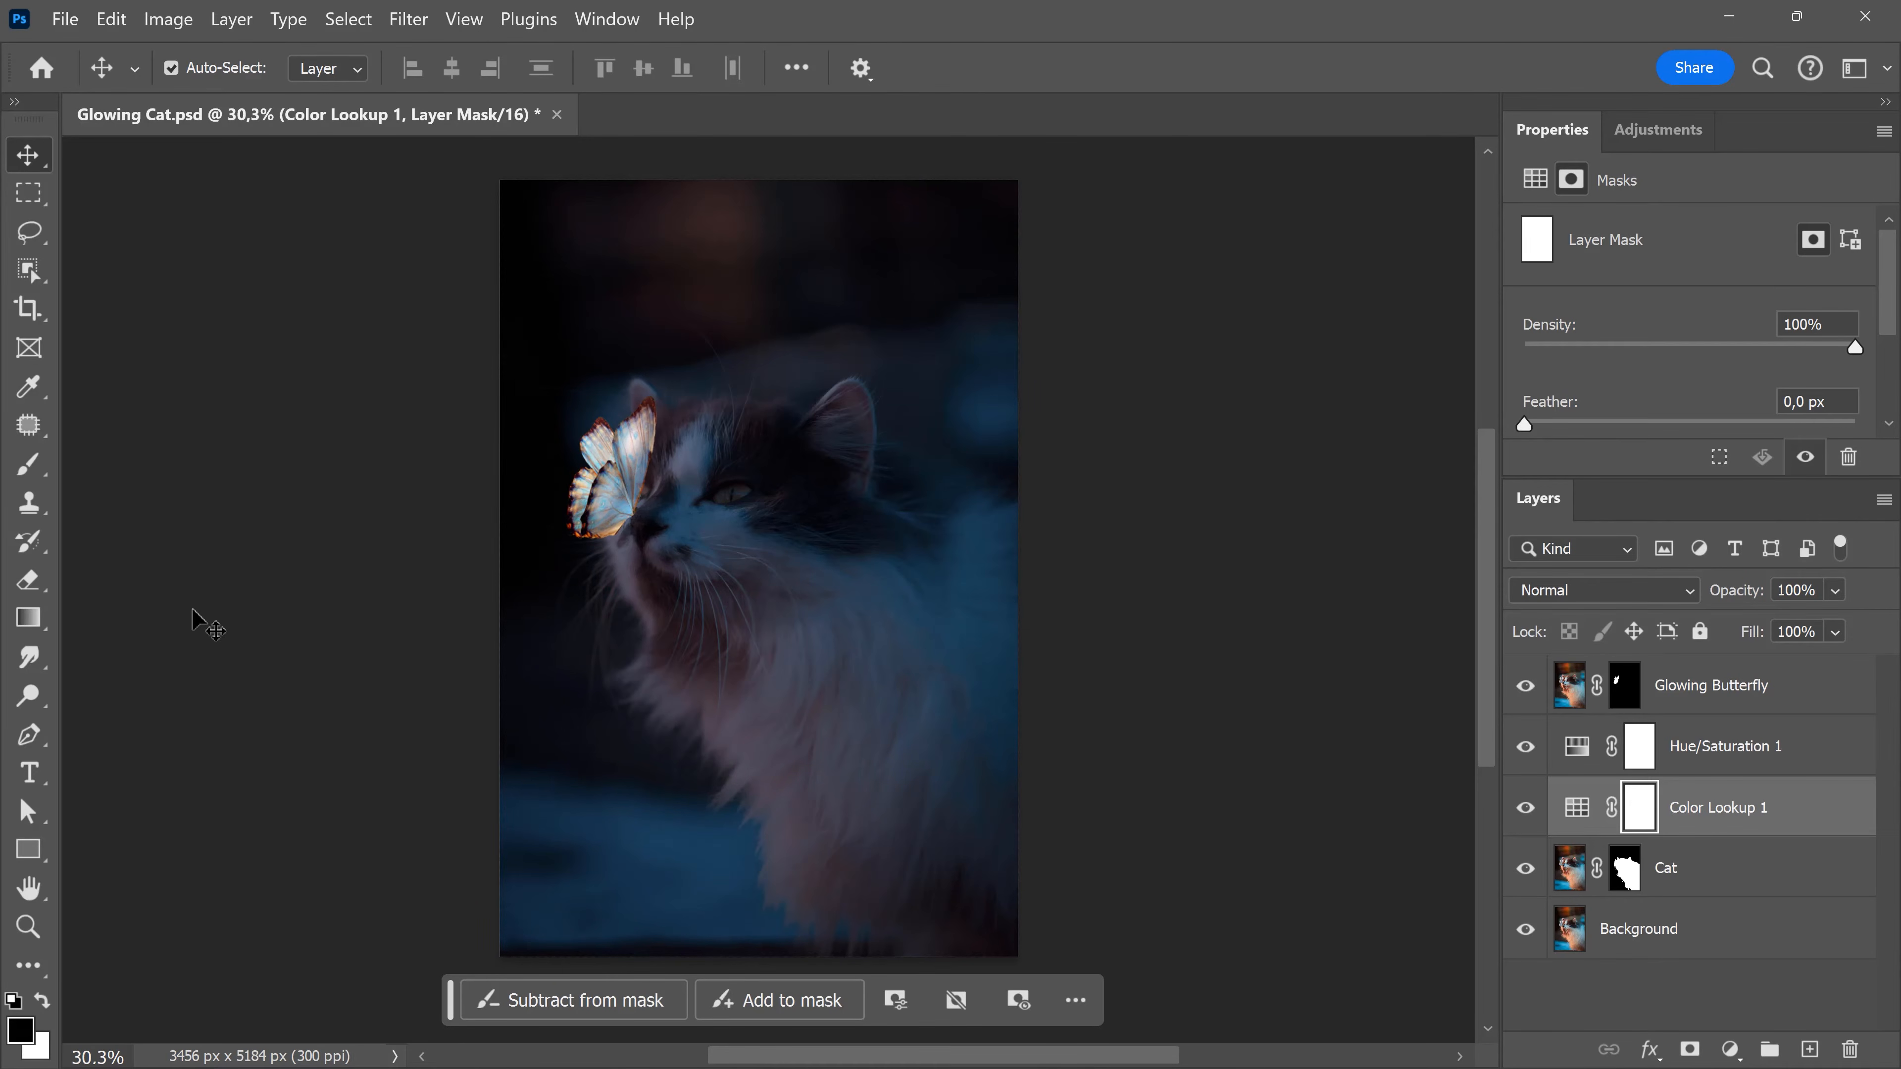
left_click(28, 465)
right_click(792, 414)
left_click_drag(1107, 289, 1119, 290)
left_click_drag(944, 358, 942, 358)
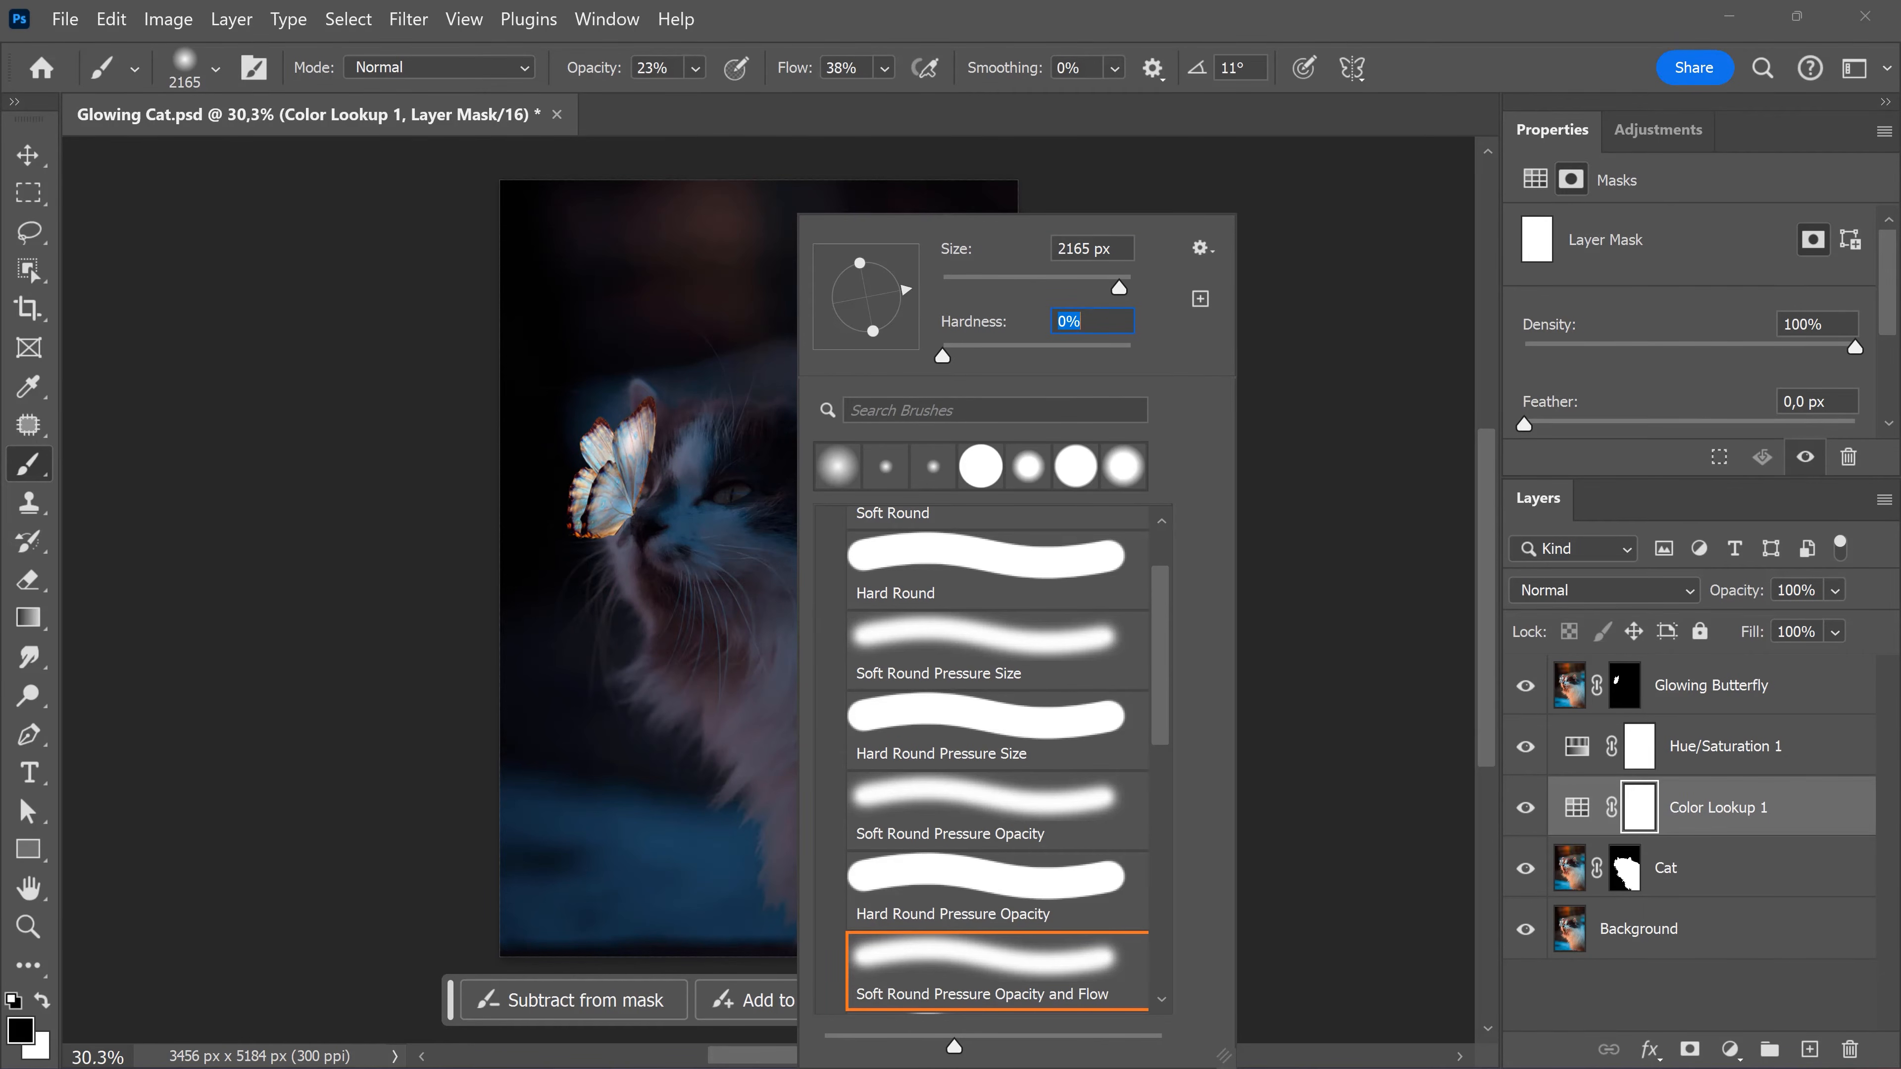
left_click_drag(599, 79, 683, 96)
mouse_move(721, 318)
left_mouse_down()
mouse_move(714, 520)
mouse_move(677, 508)
mouse_move(779, 474)
mouse_move(664, 576)
mouse_move(652, 477)
mouse_move(755, 453)
mouse_move(672, 488)
mouse_move(670, 541)
left_mouse_up()
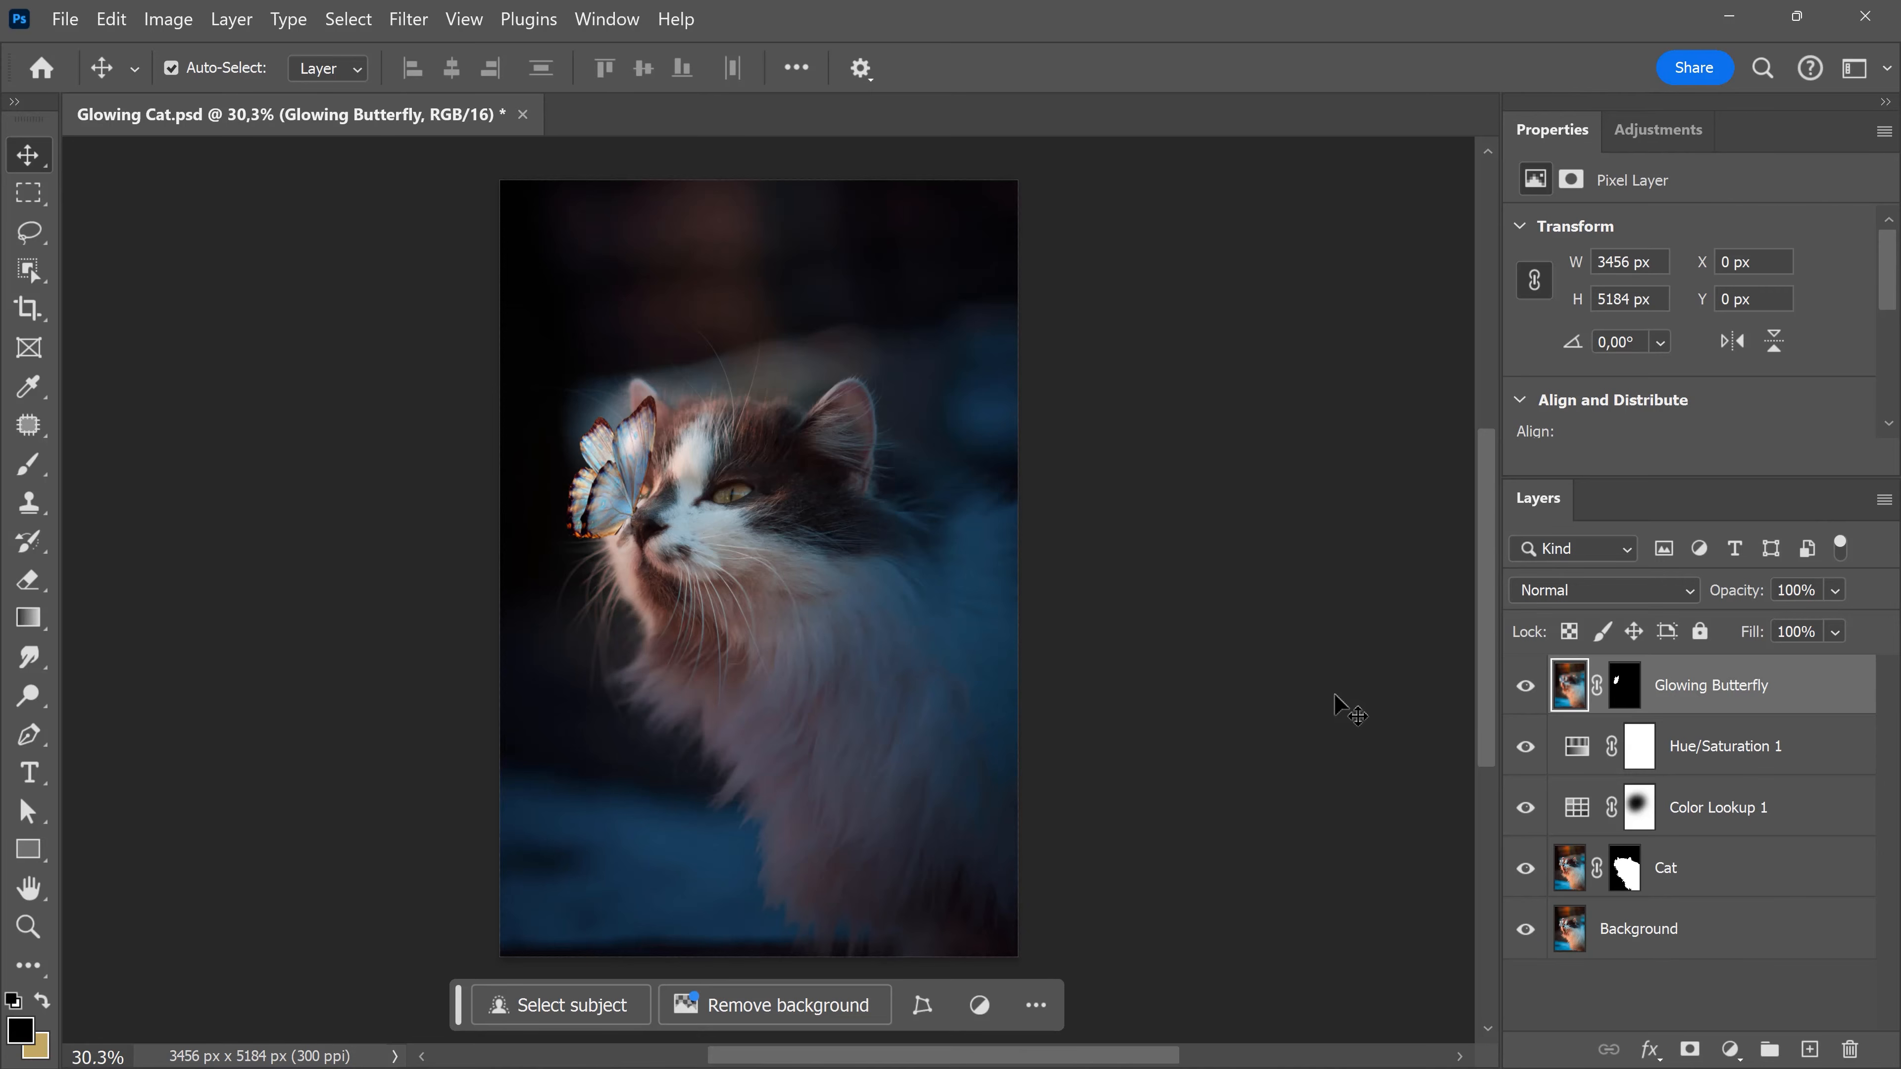
Convert the Glowing Butterfly layer to a smart object and set its blend mode to Linear Dodge (Add)
right_click(1799, 701)
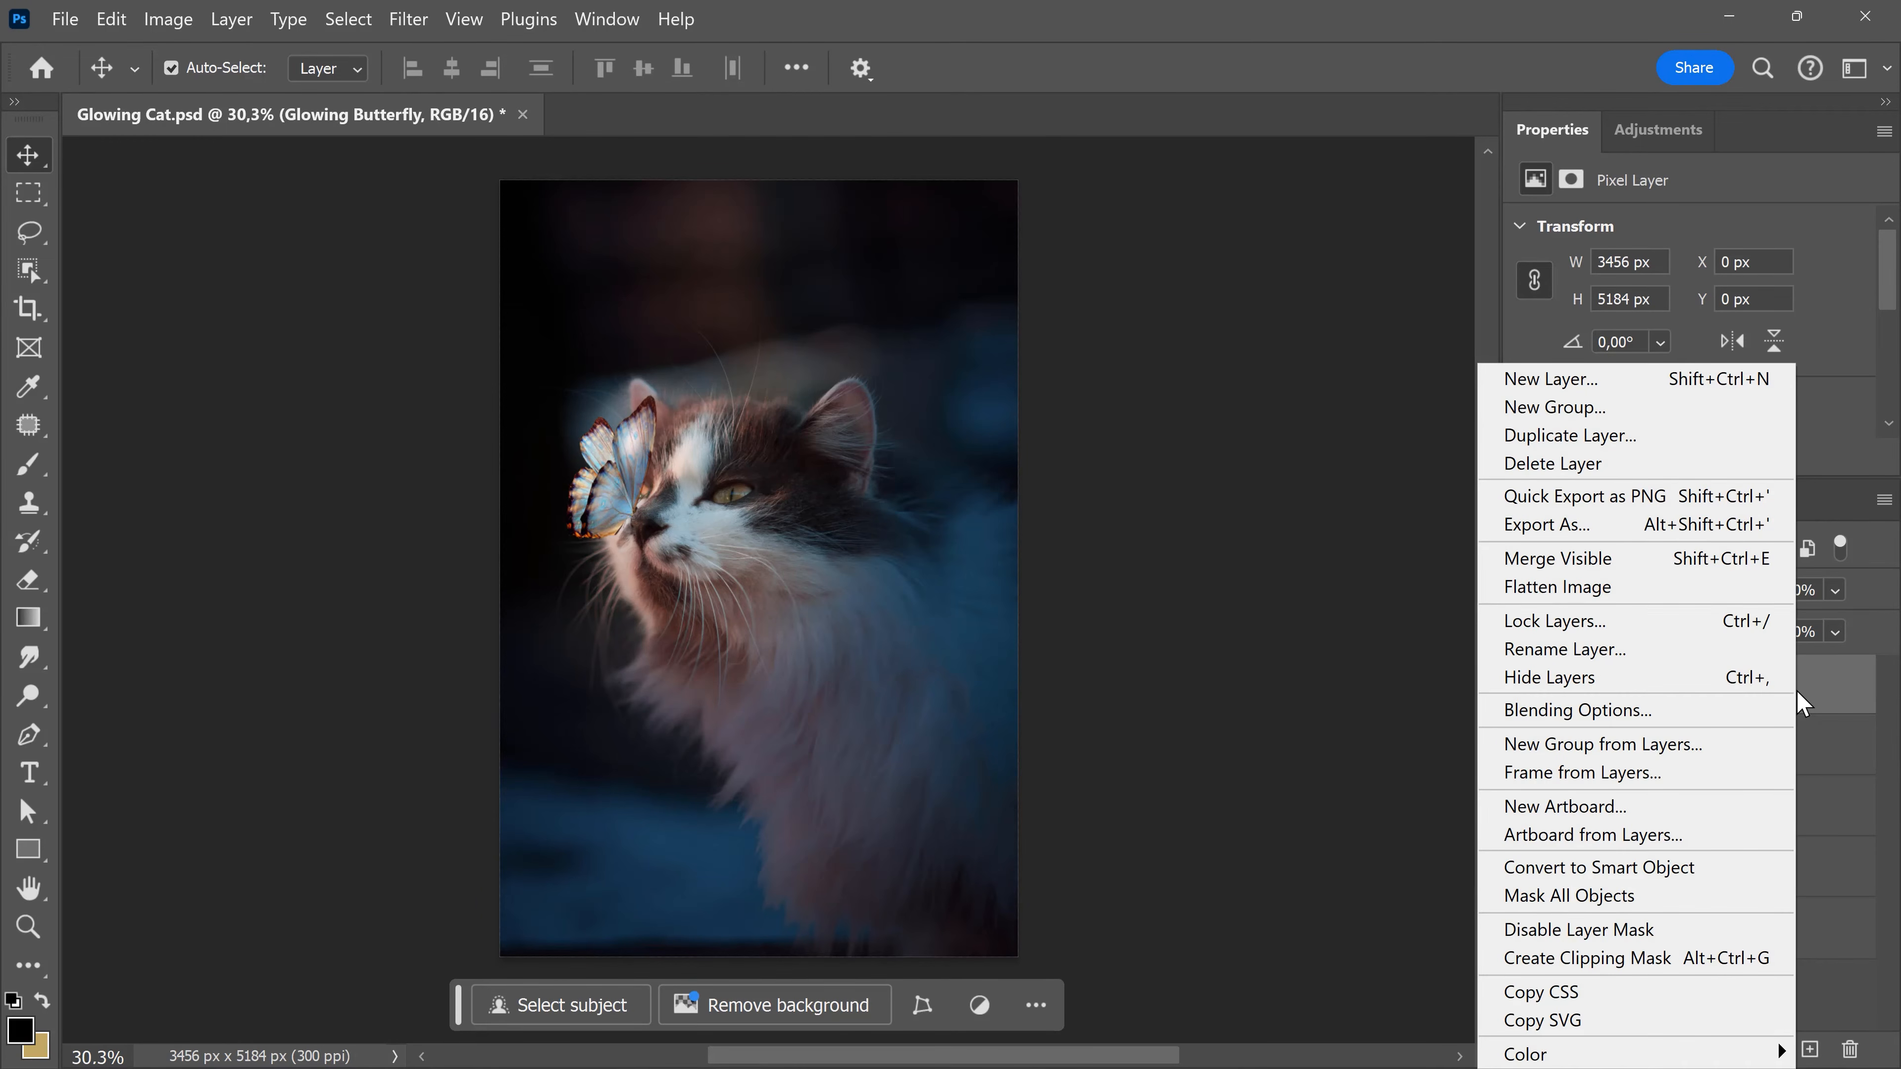
left_click(1592, 869)
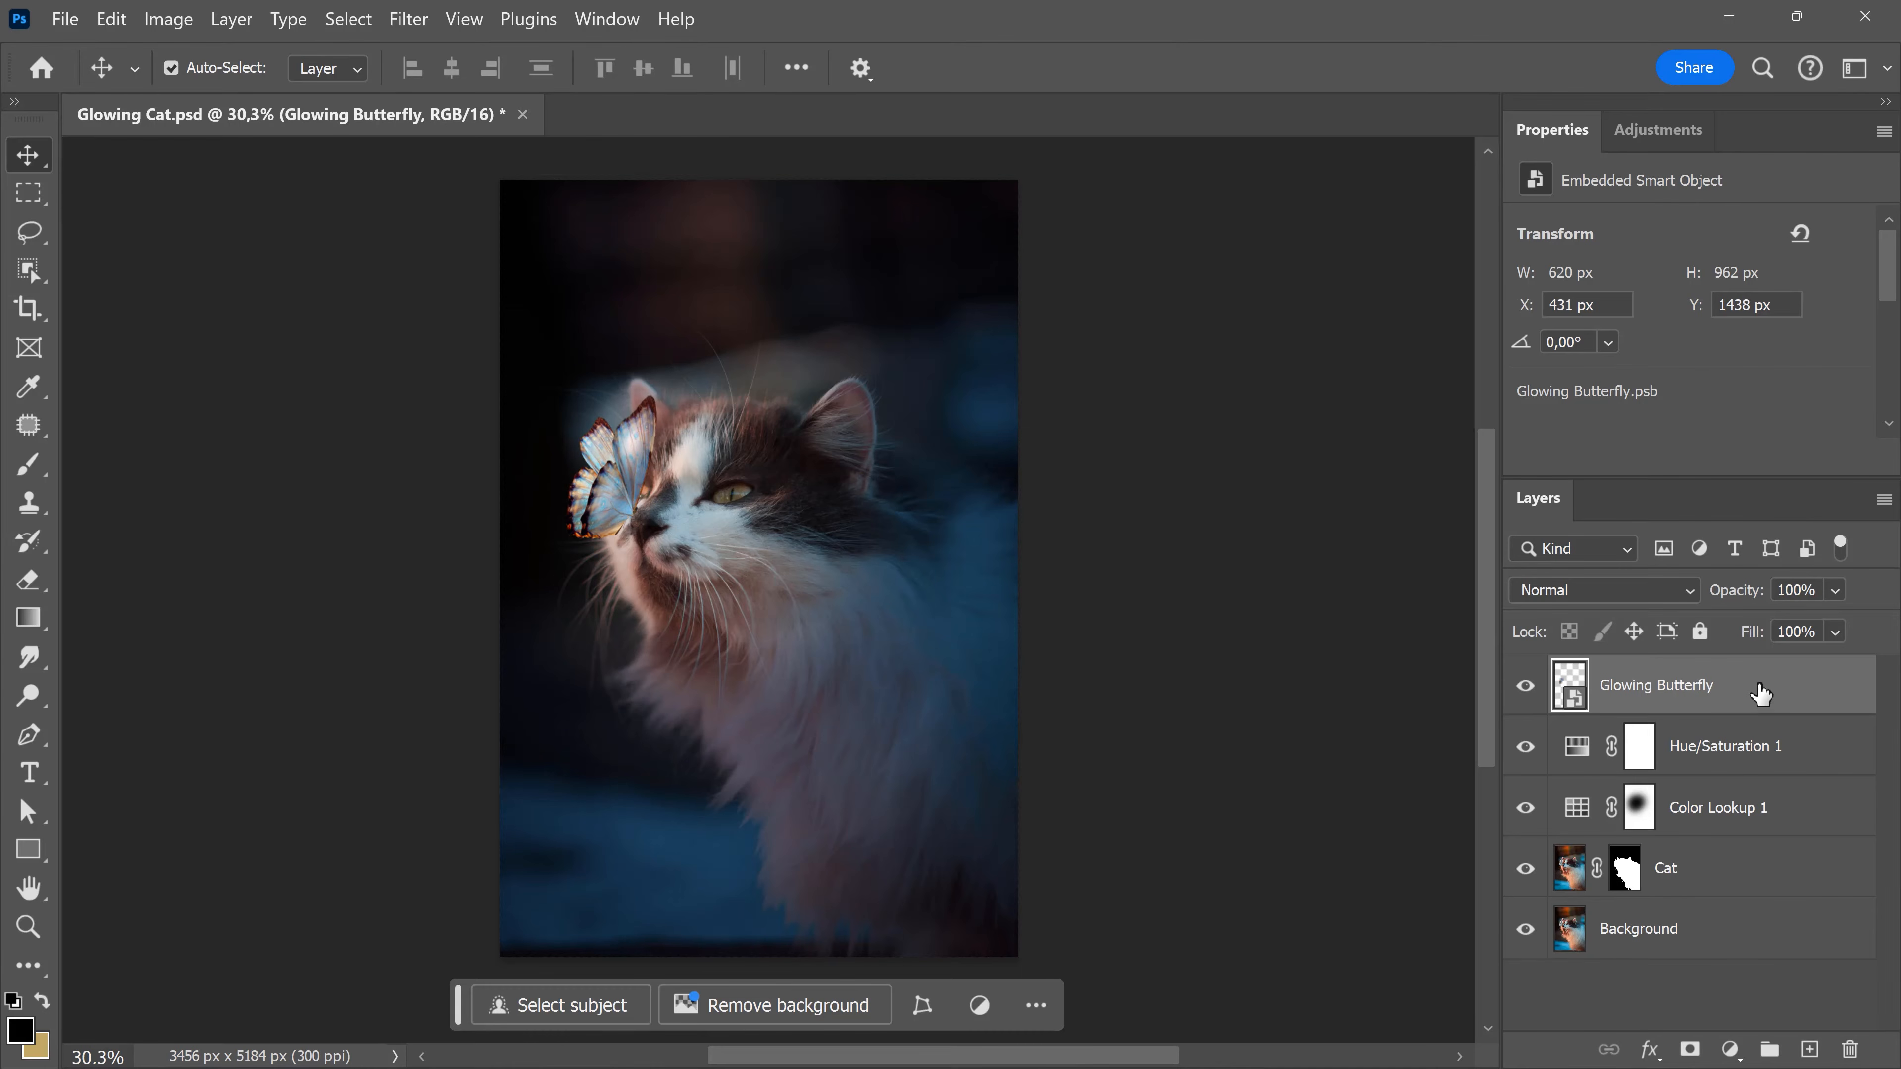
left_click(1651, 593)
left_click(1646, 567)
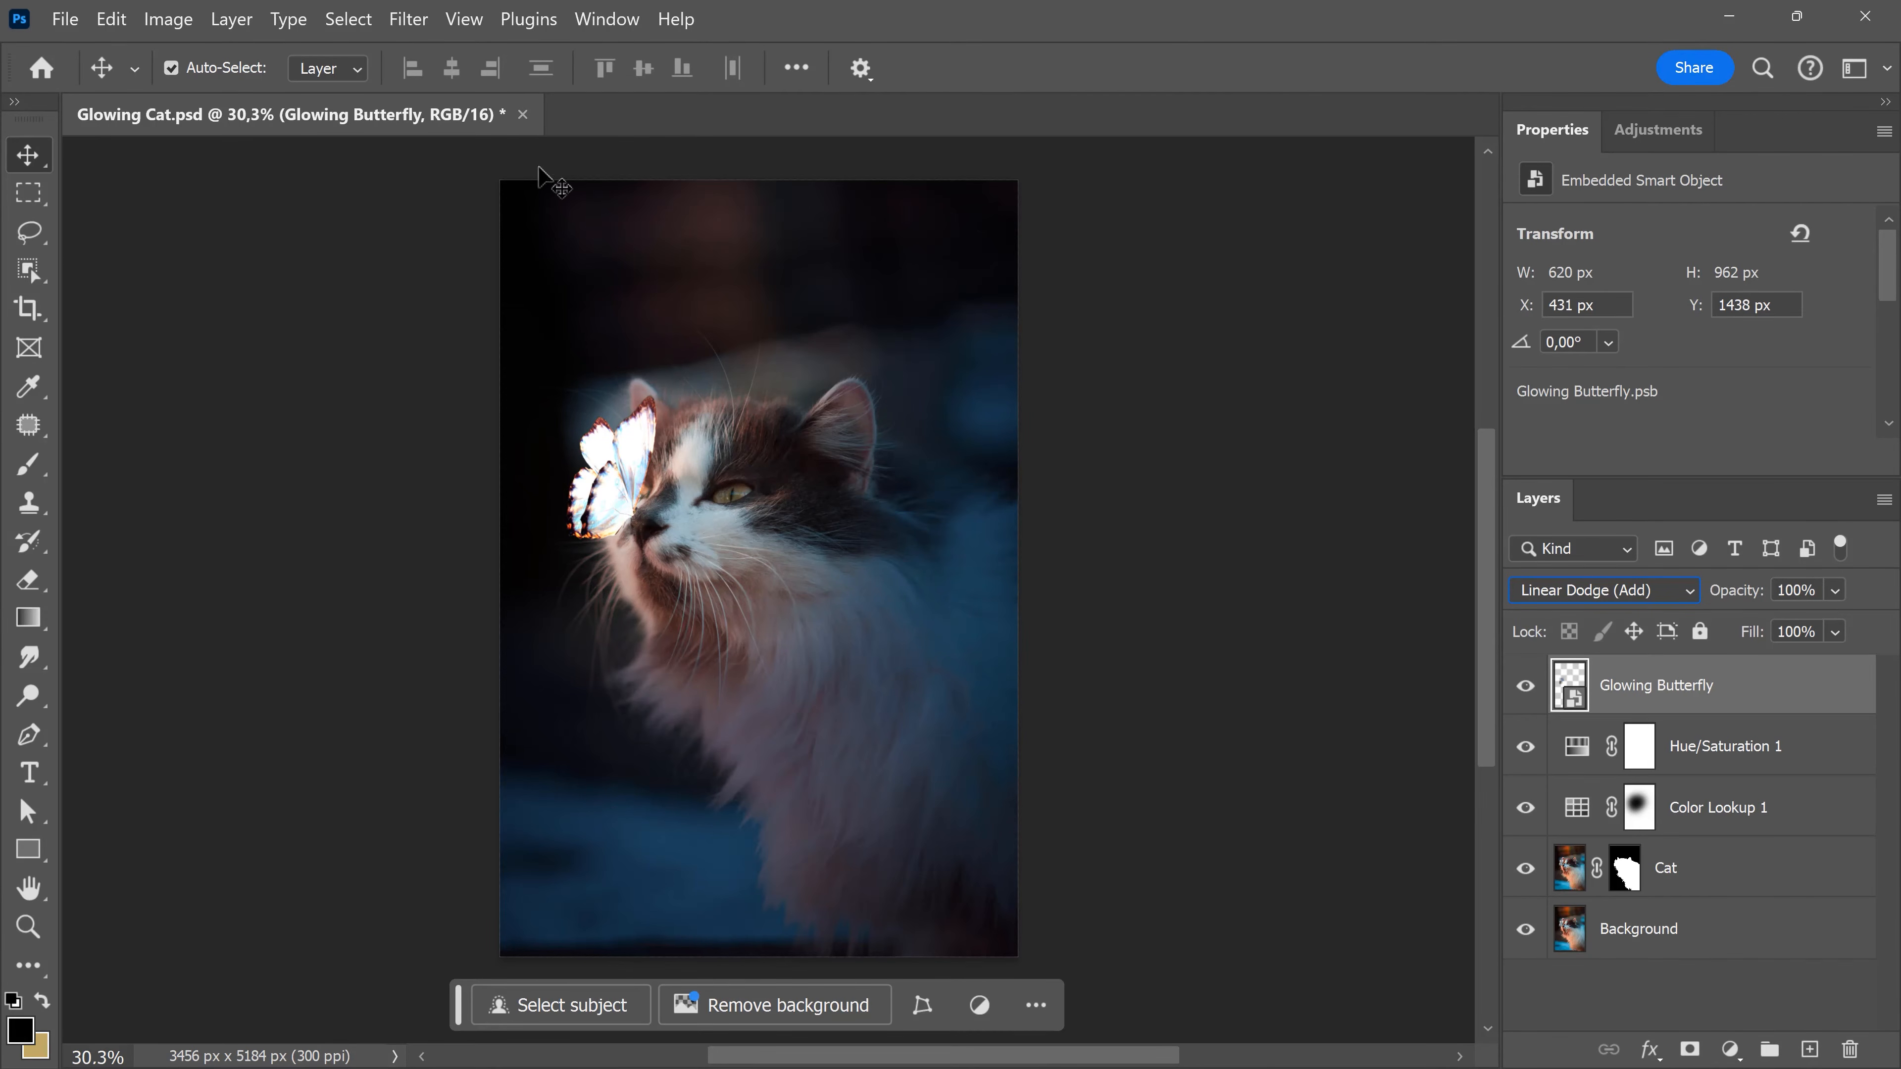
Apply a Gaussian Blur with a 6,8 pixel radius to the Glowing Butterfly smart object
left_click(408, 19)
mouse_move(591, 330)
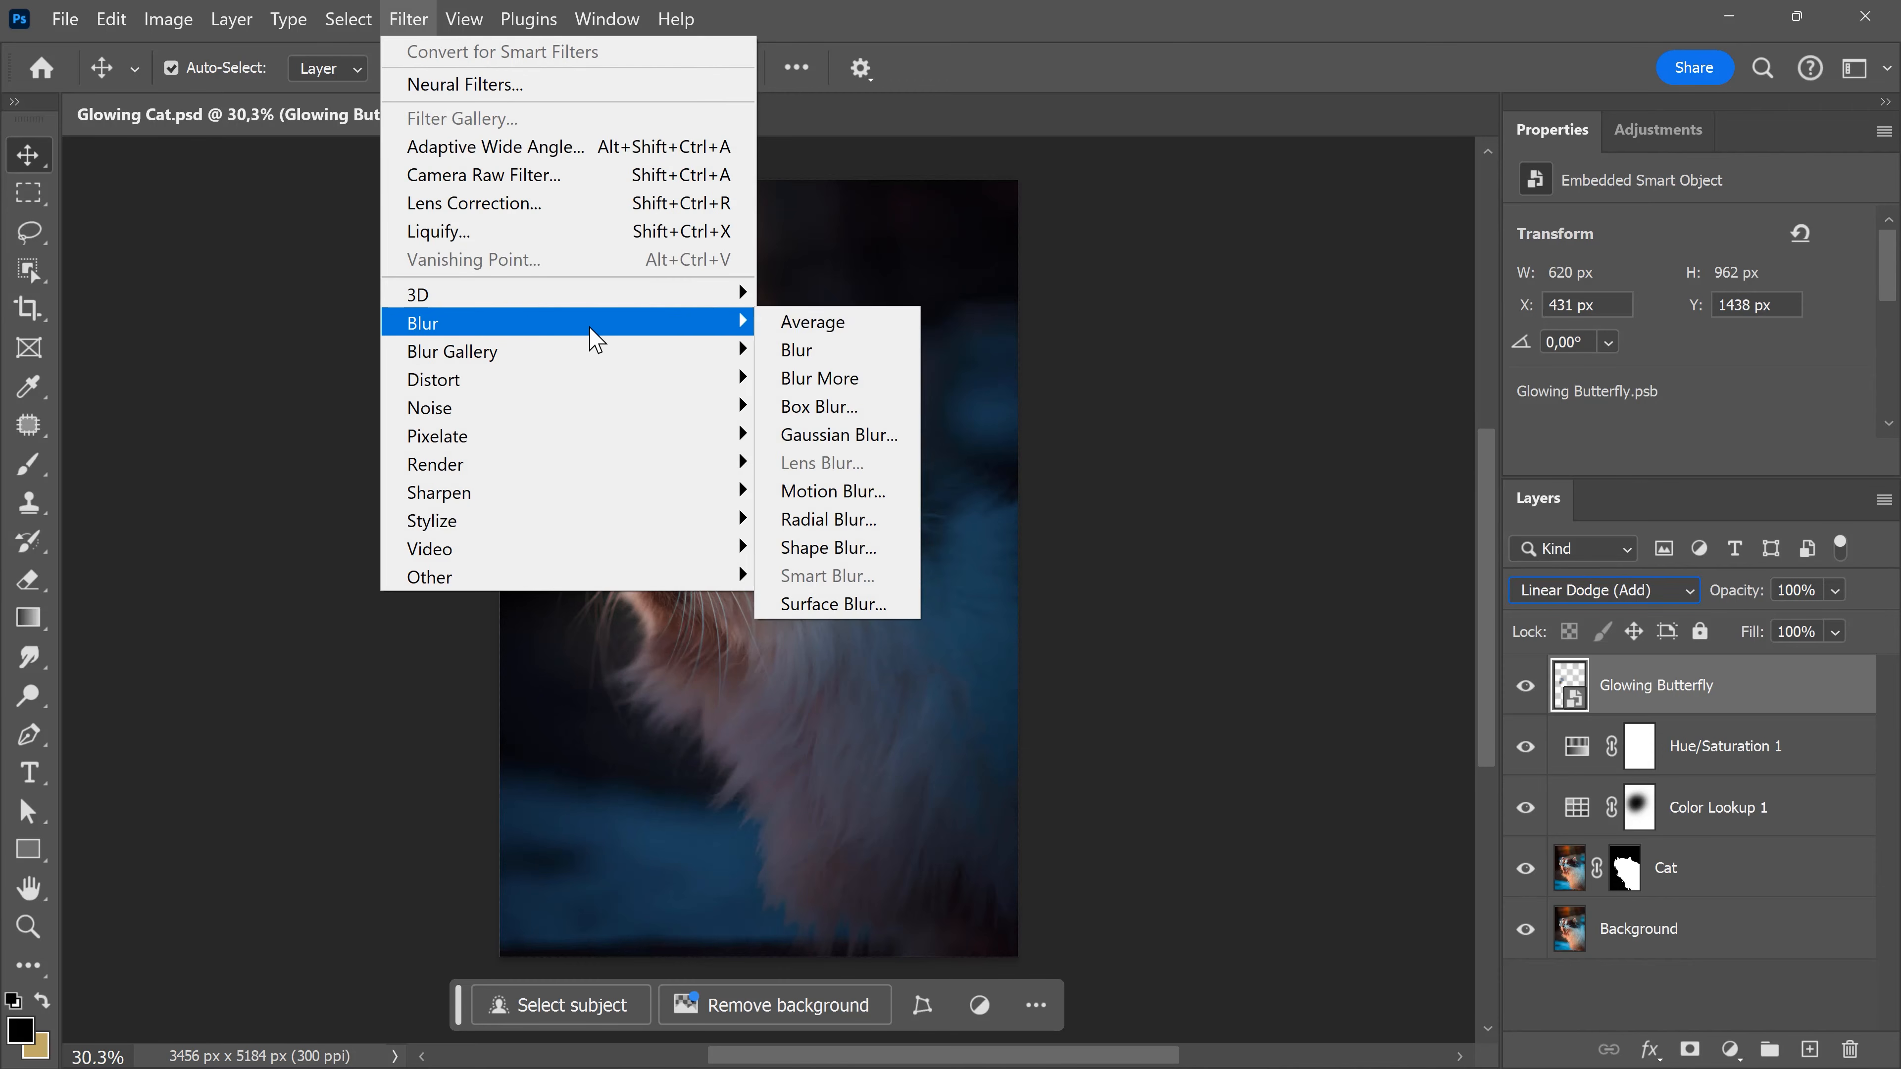
left_click(838, 435)
left_click_drag(1100, 723, 1021, 721)
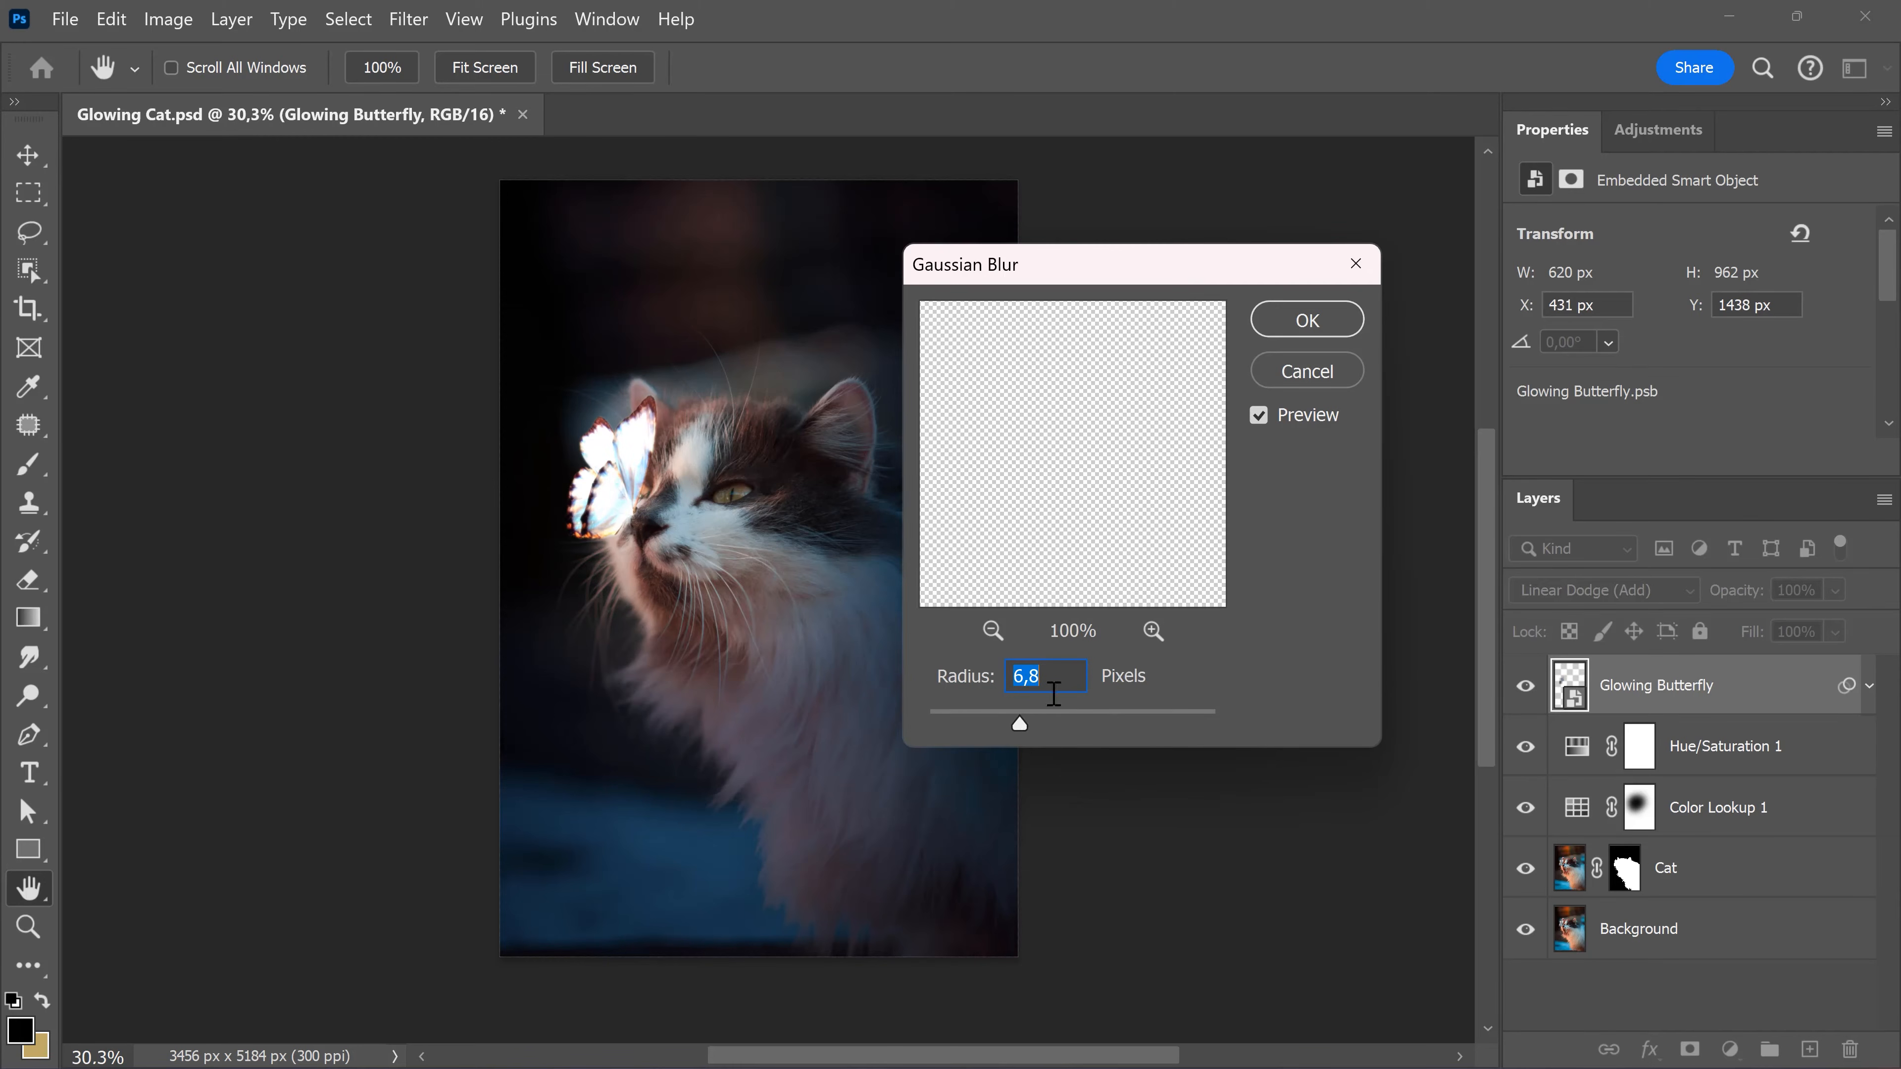
left_click(1311, 321)
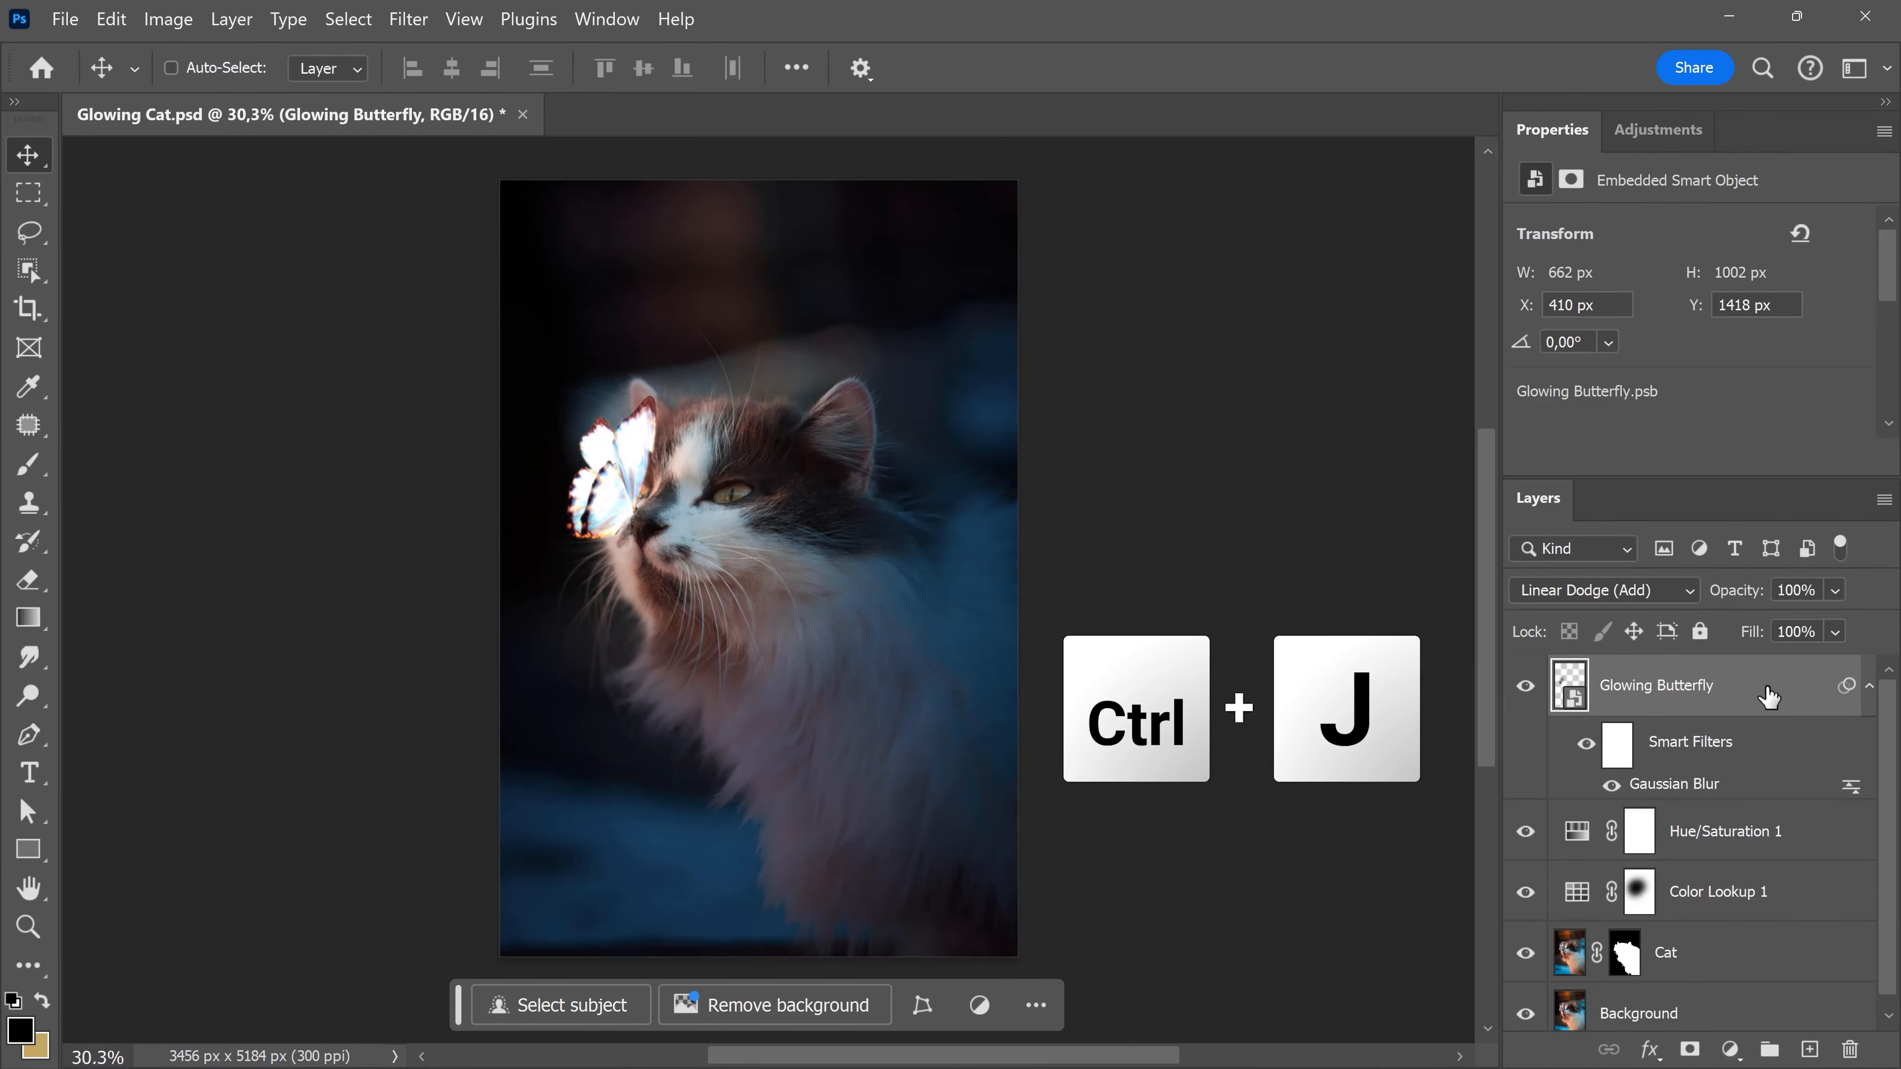
Duplicate the Glowing Butterfly layer and set the copy's Gaussian Blur radius to about 187,7 pixels
key("ctrl+j")
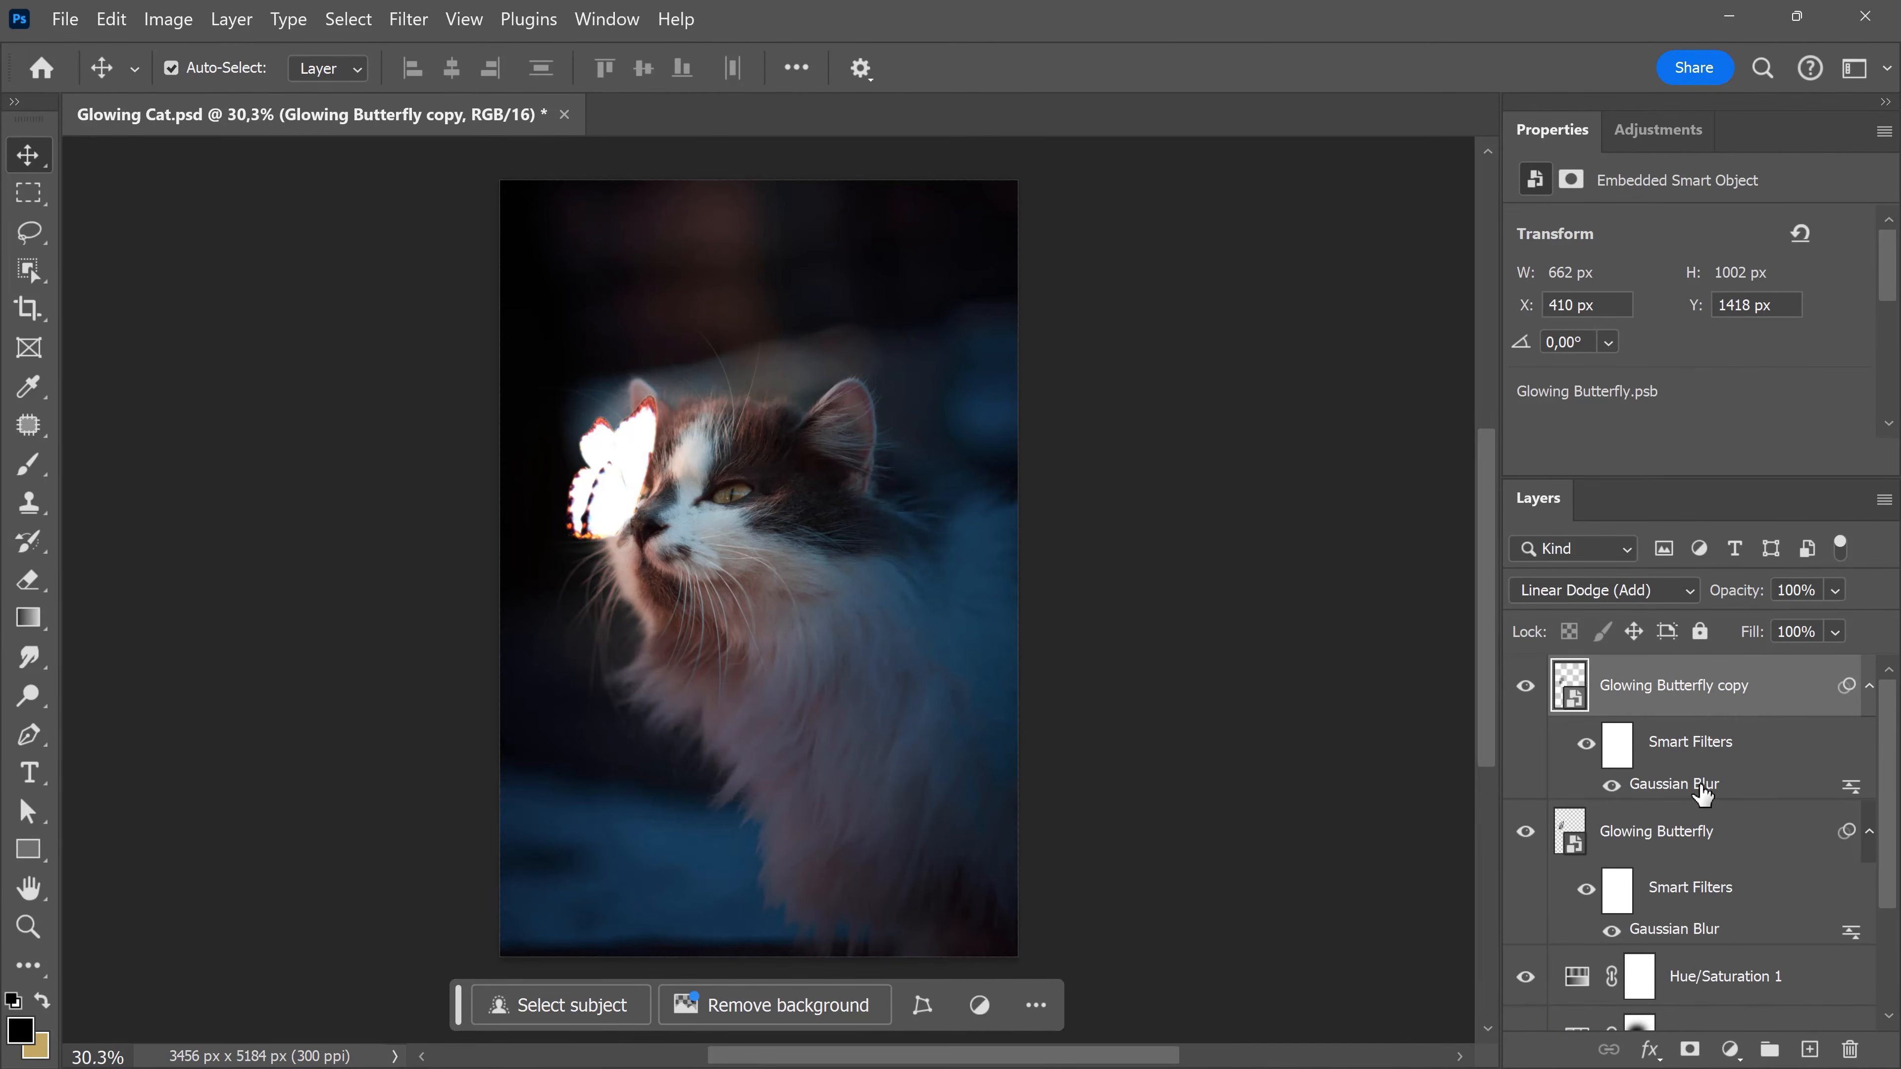
double_click(1674, 784)
left_click_drag(1020, 726, 1161, 738)
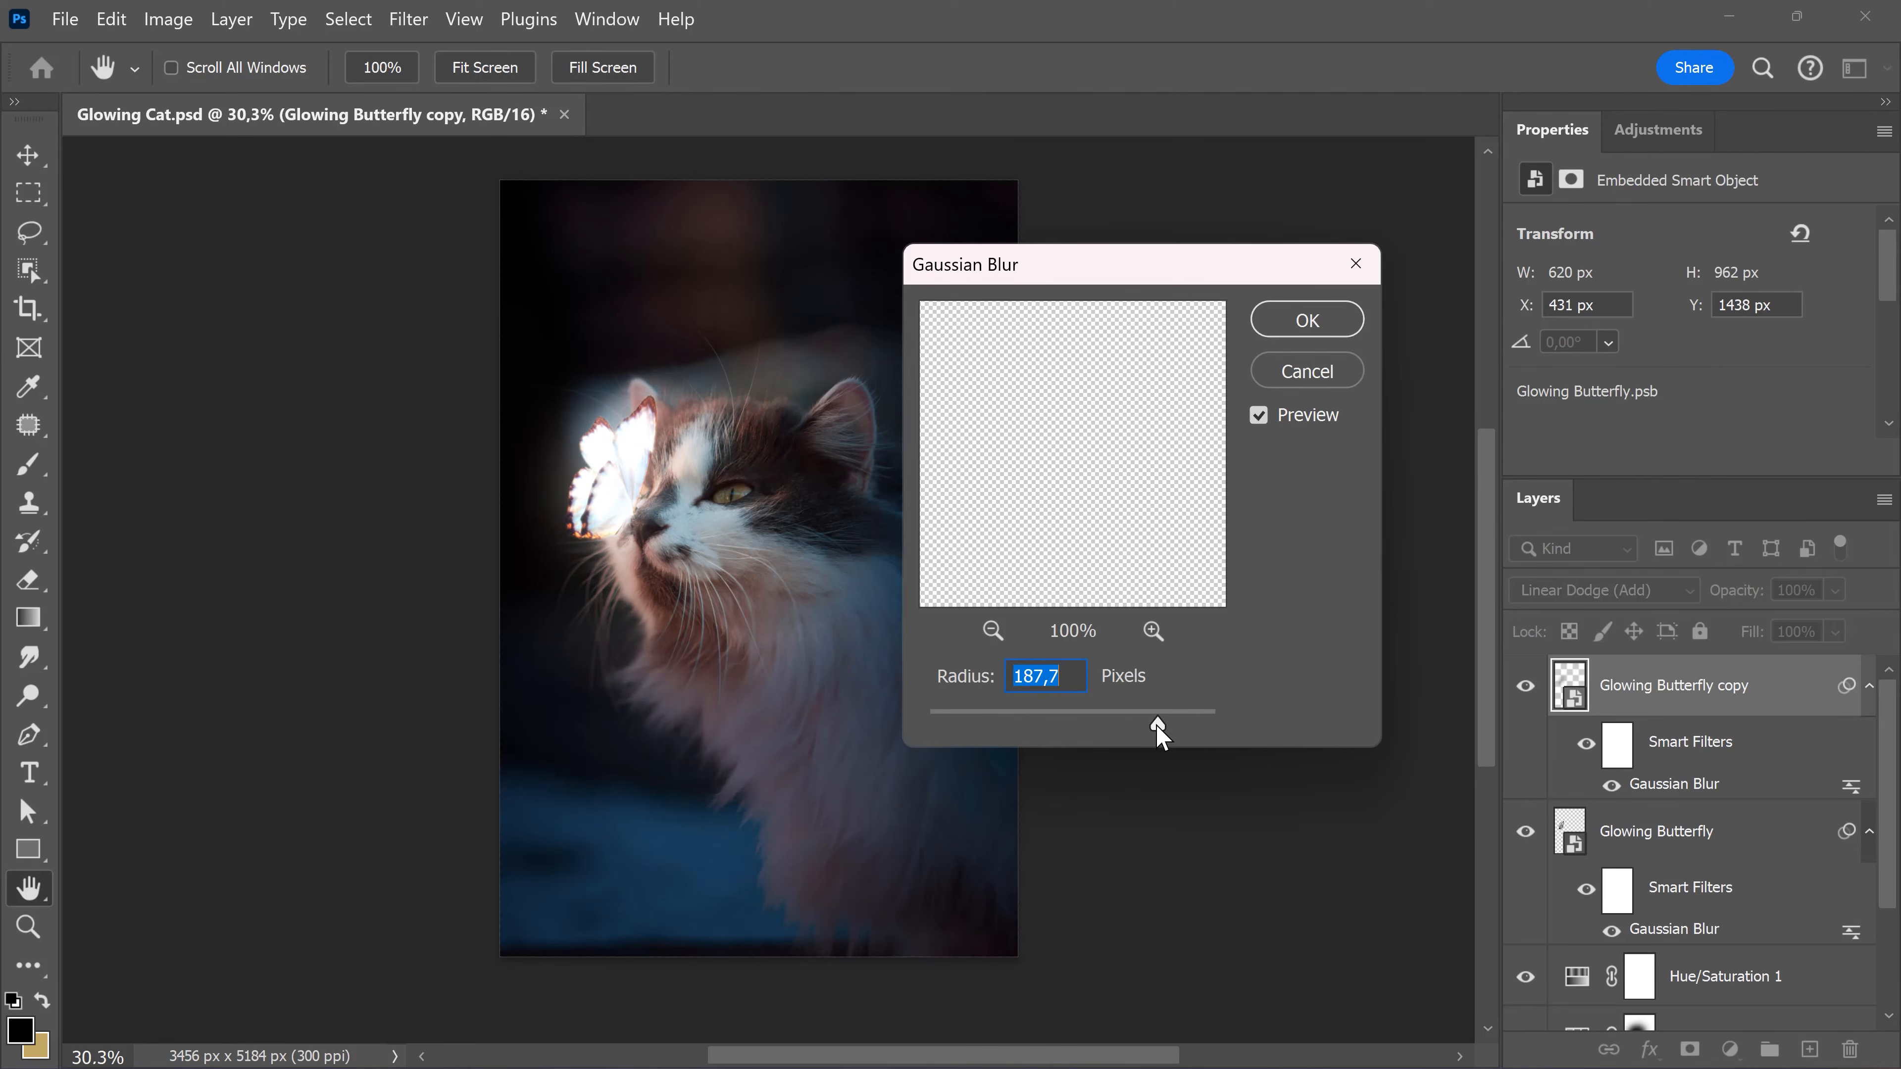
left_click(1307, 320)
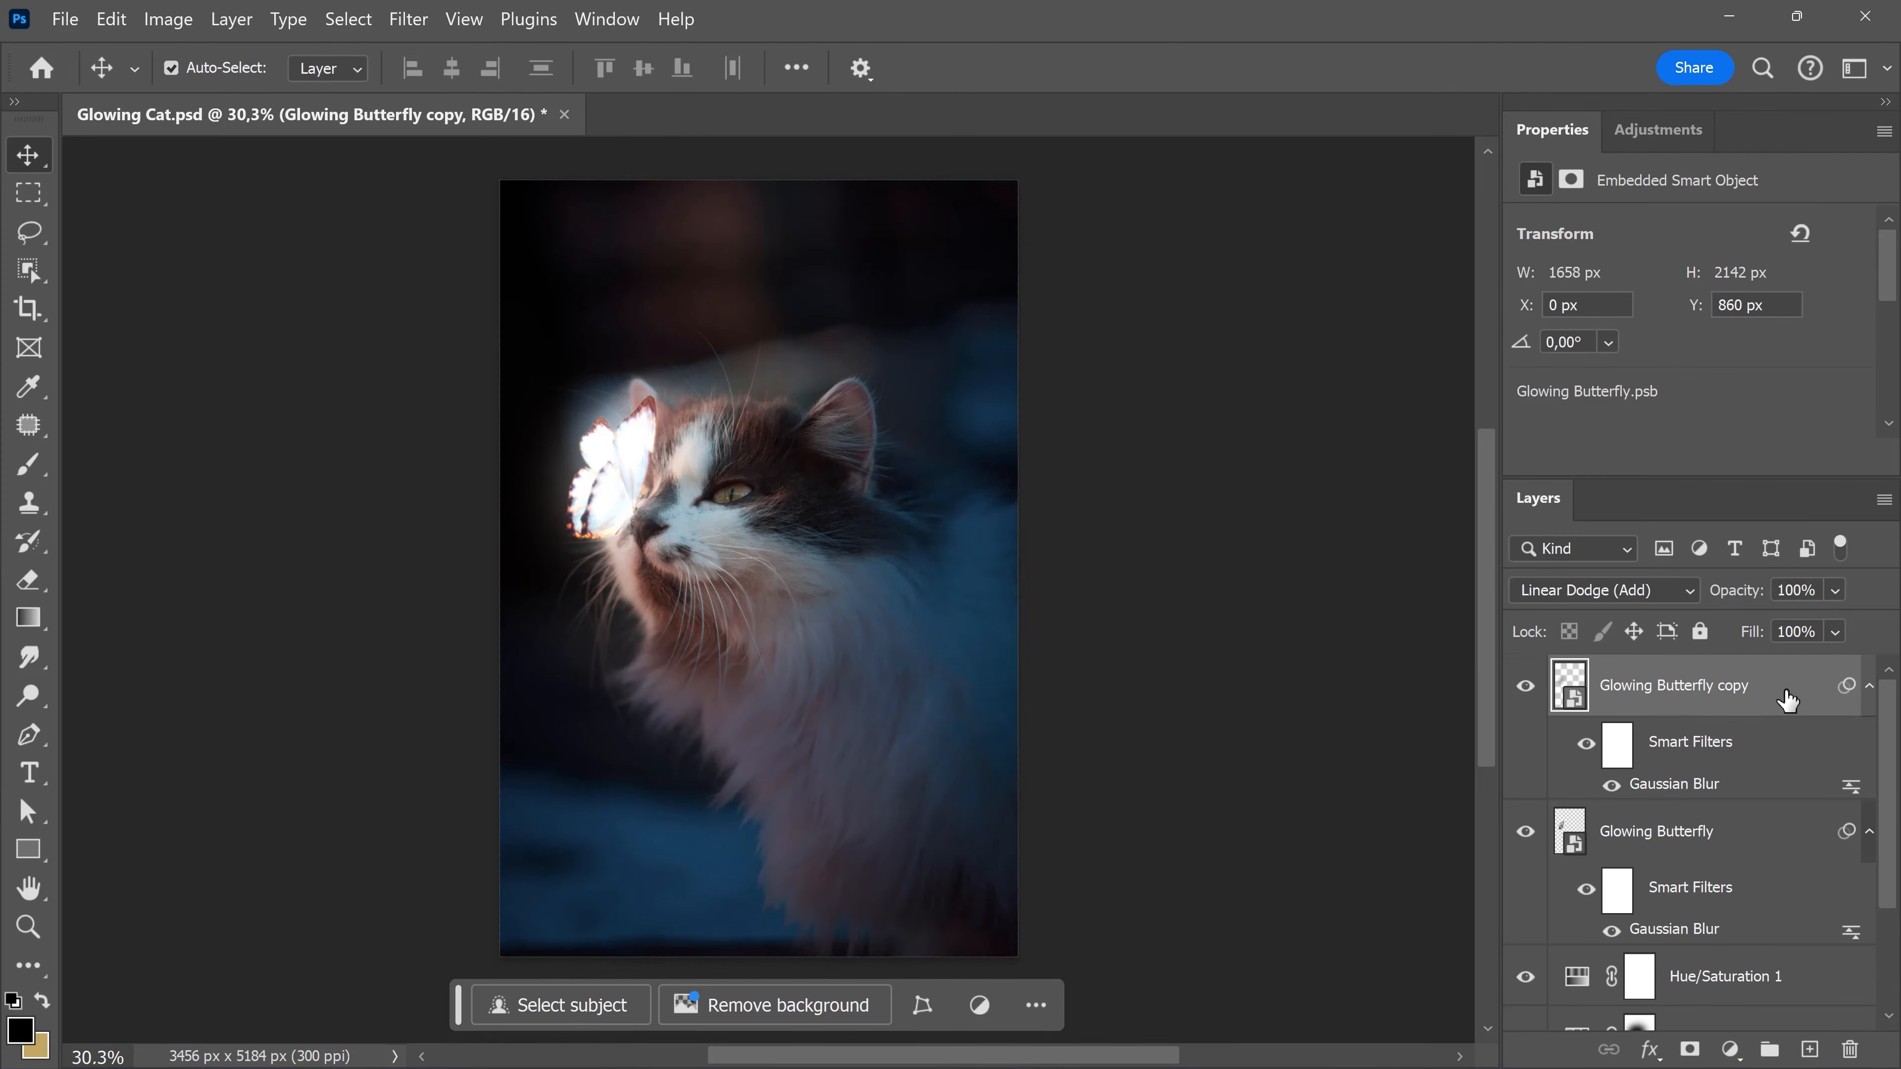
Duplicate the heavily blurred butterfly copy and increase the new duplicate's Gaussian Blur radius further
key("ctrl+j")
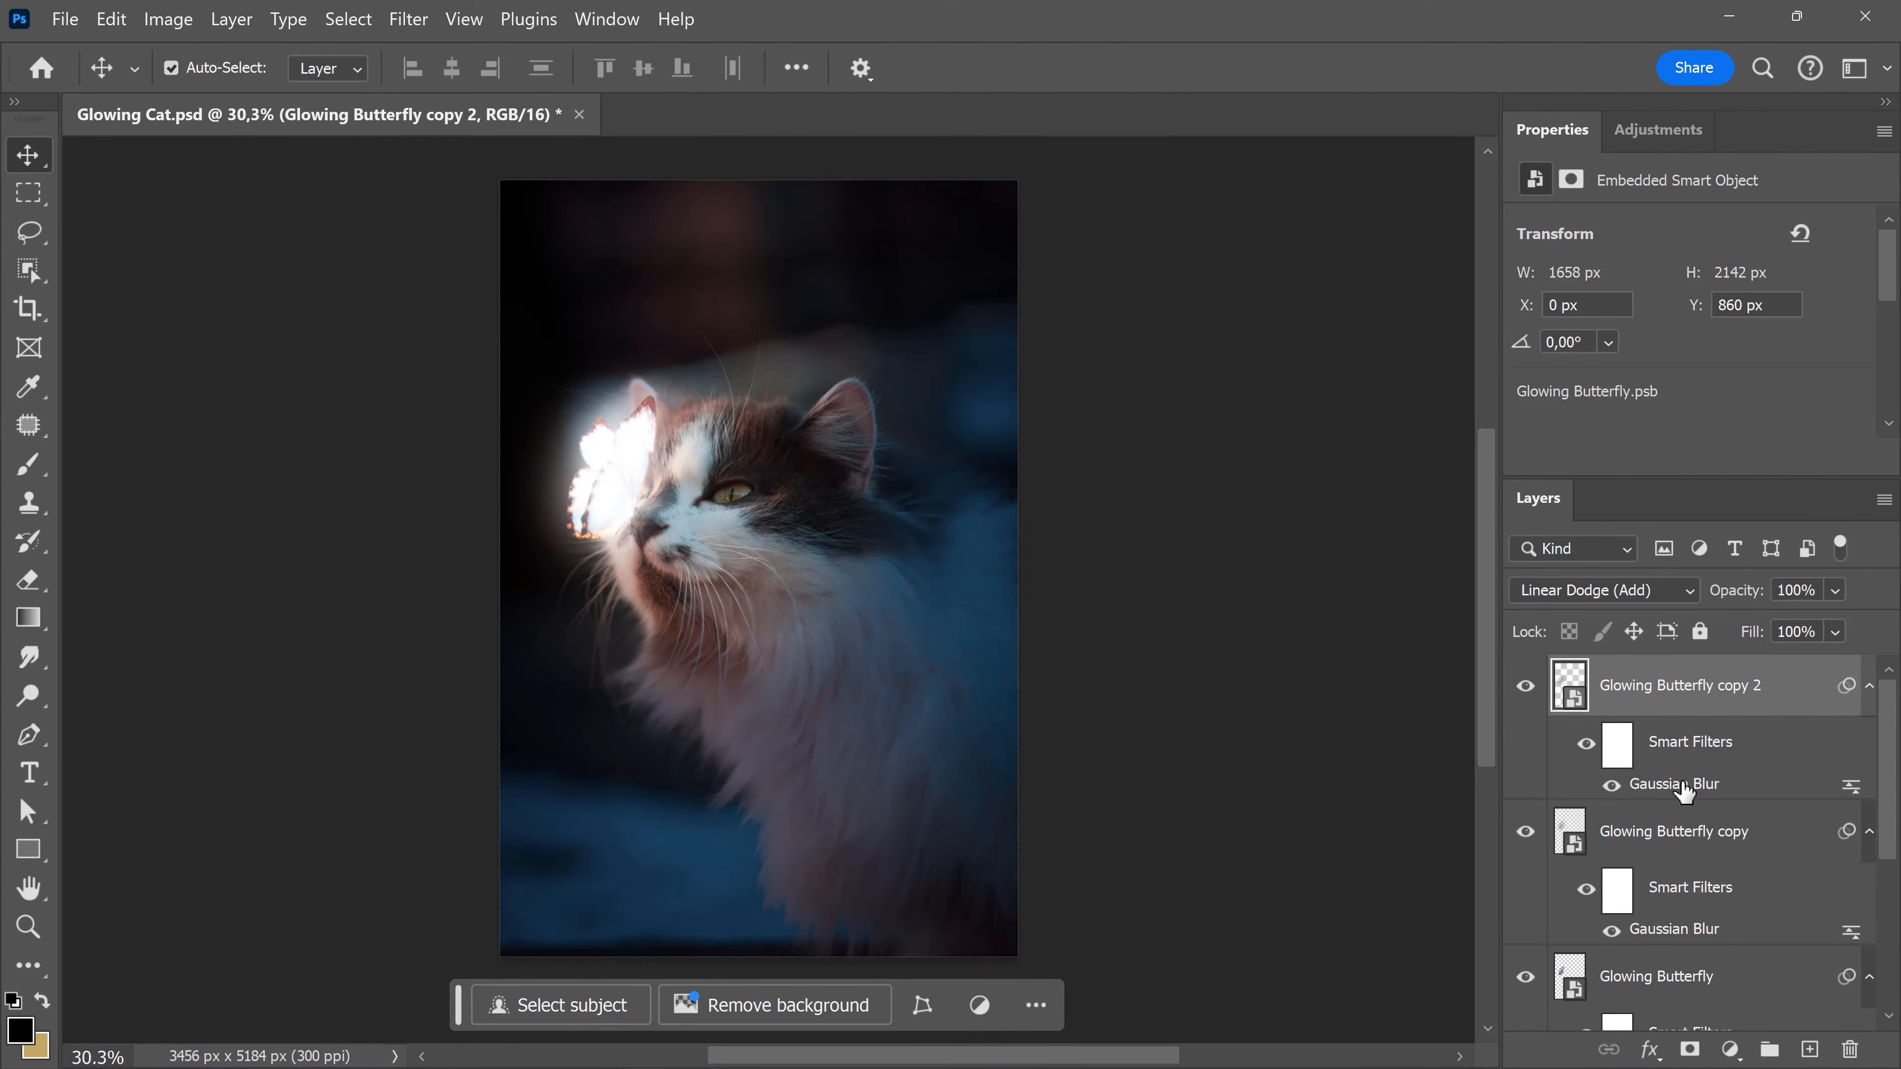
double_click(1680, 785)
left_click_drag(1157, 737, 1186, 738)
left_click(1303, 318)
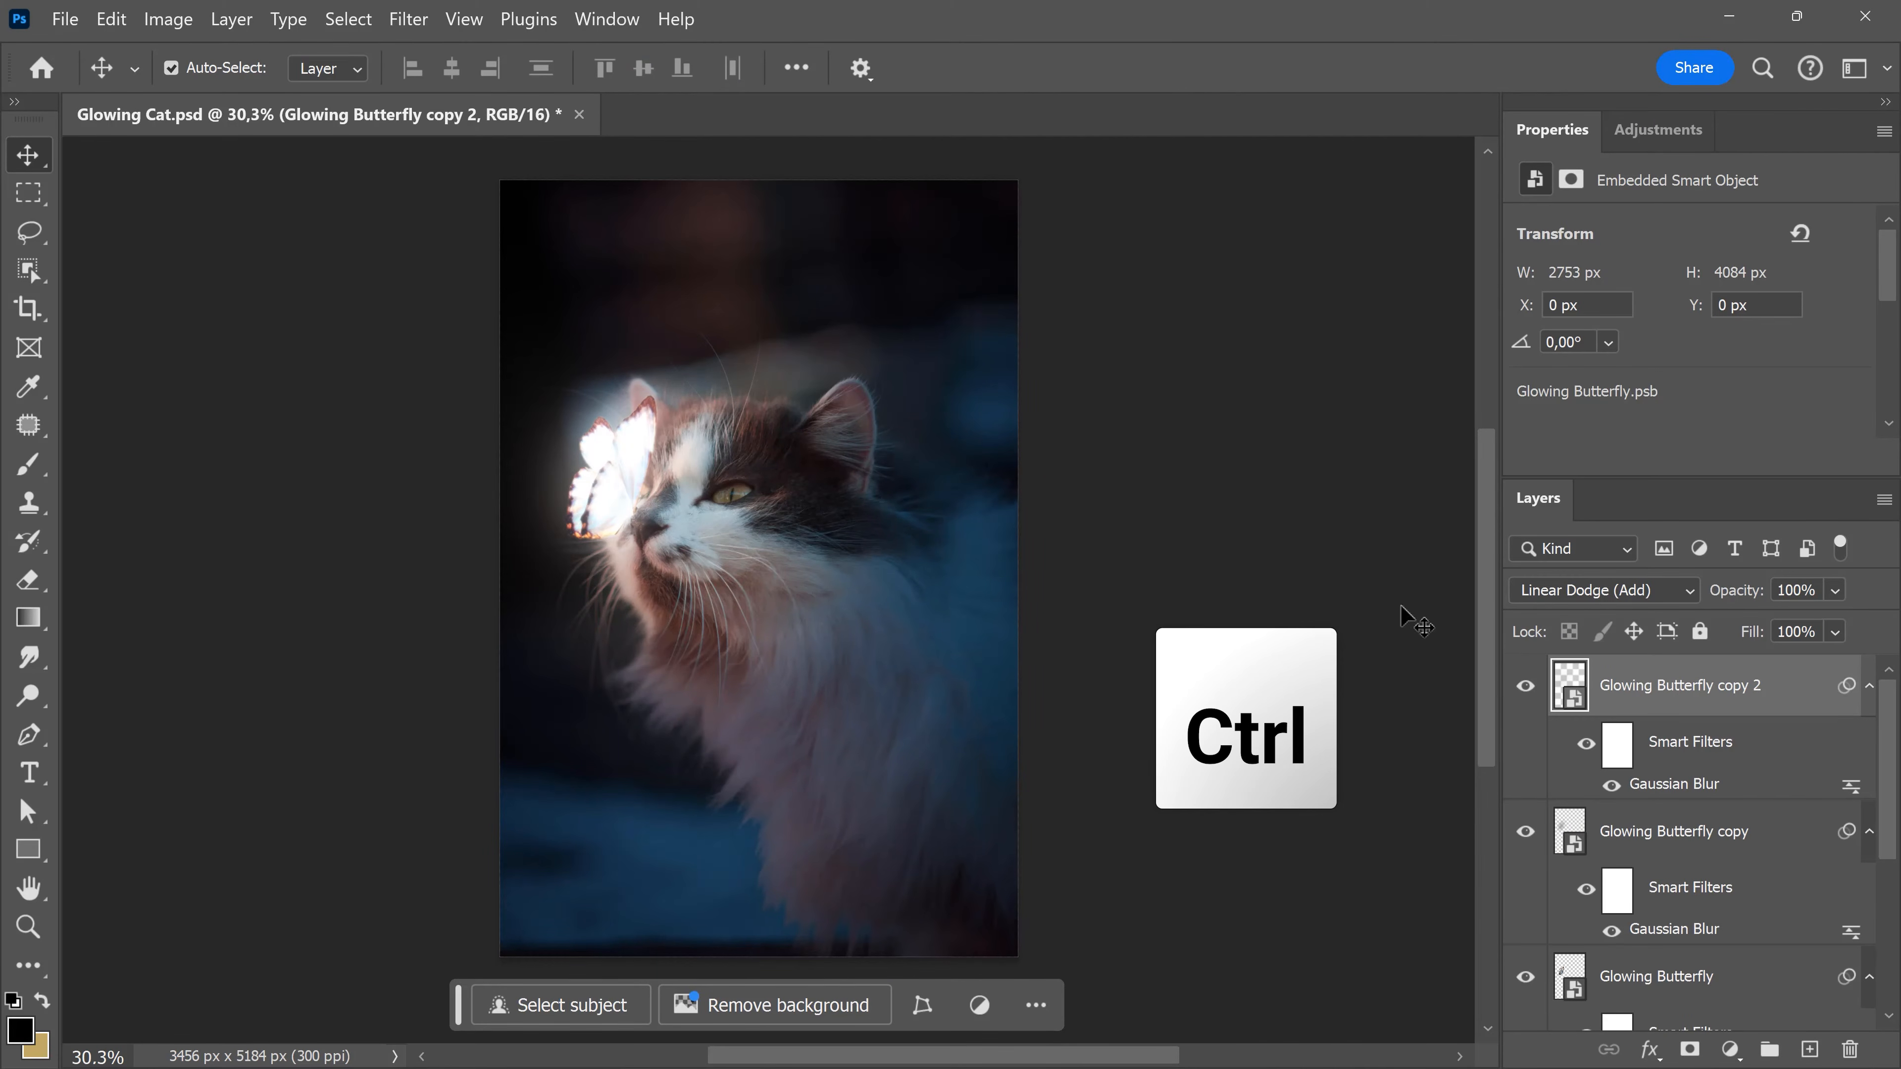
Select the Glowing Butterfly layer with both of its copies and group the three layers
left_click(1792, 837, "ctrl")
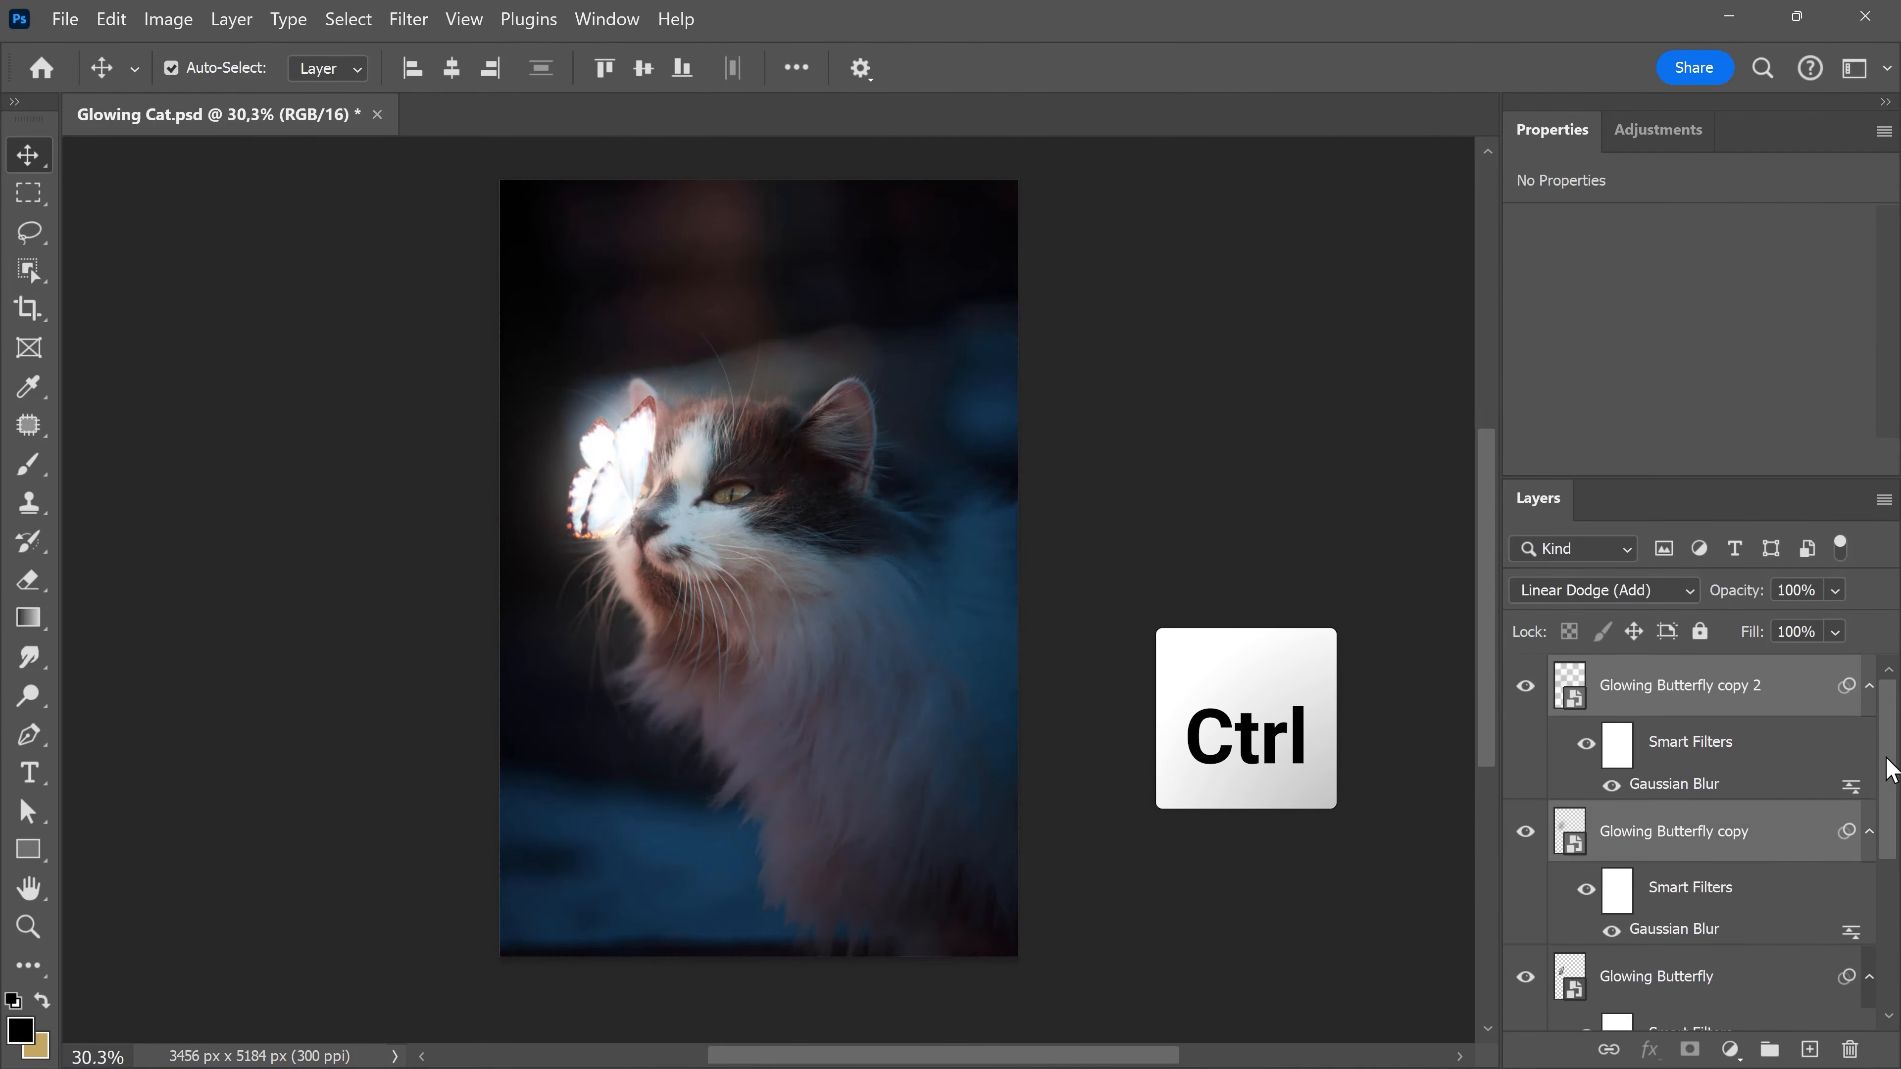
left_click_drag(1888, 761, 1887, 790)
left_click(1777, 929, "ctrl")
scroll(1848, 809, "up", 1)
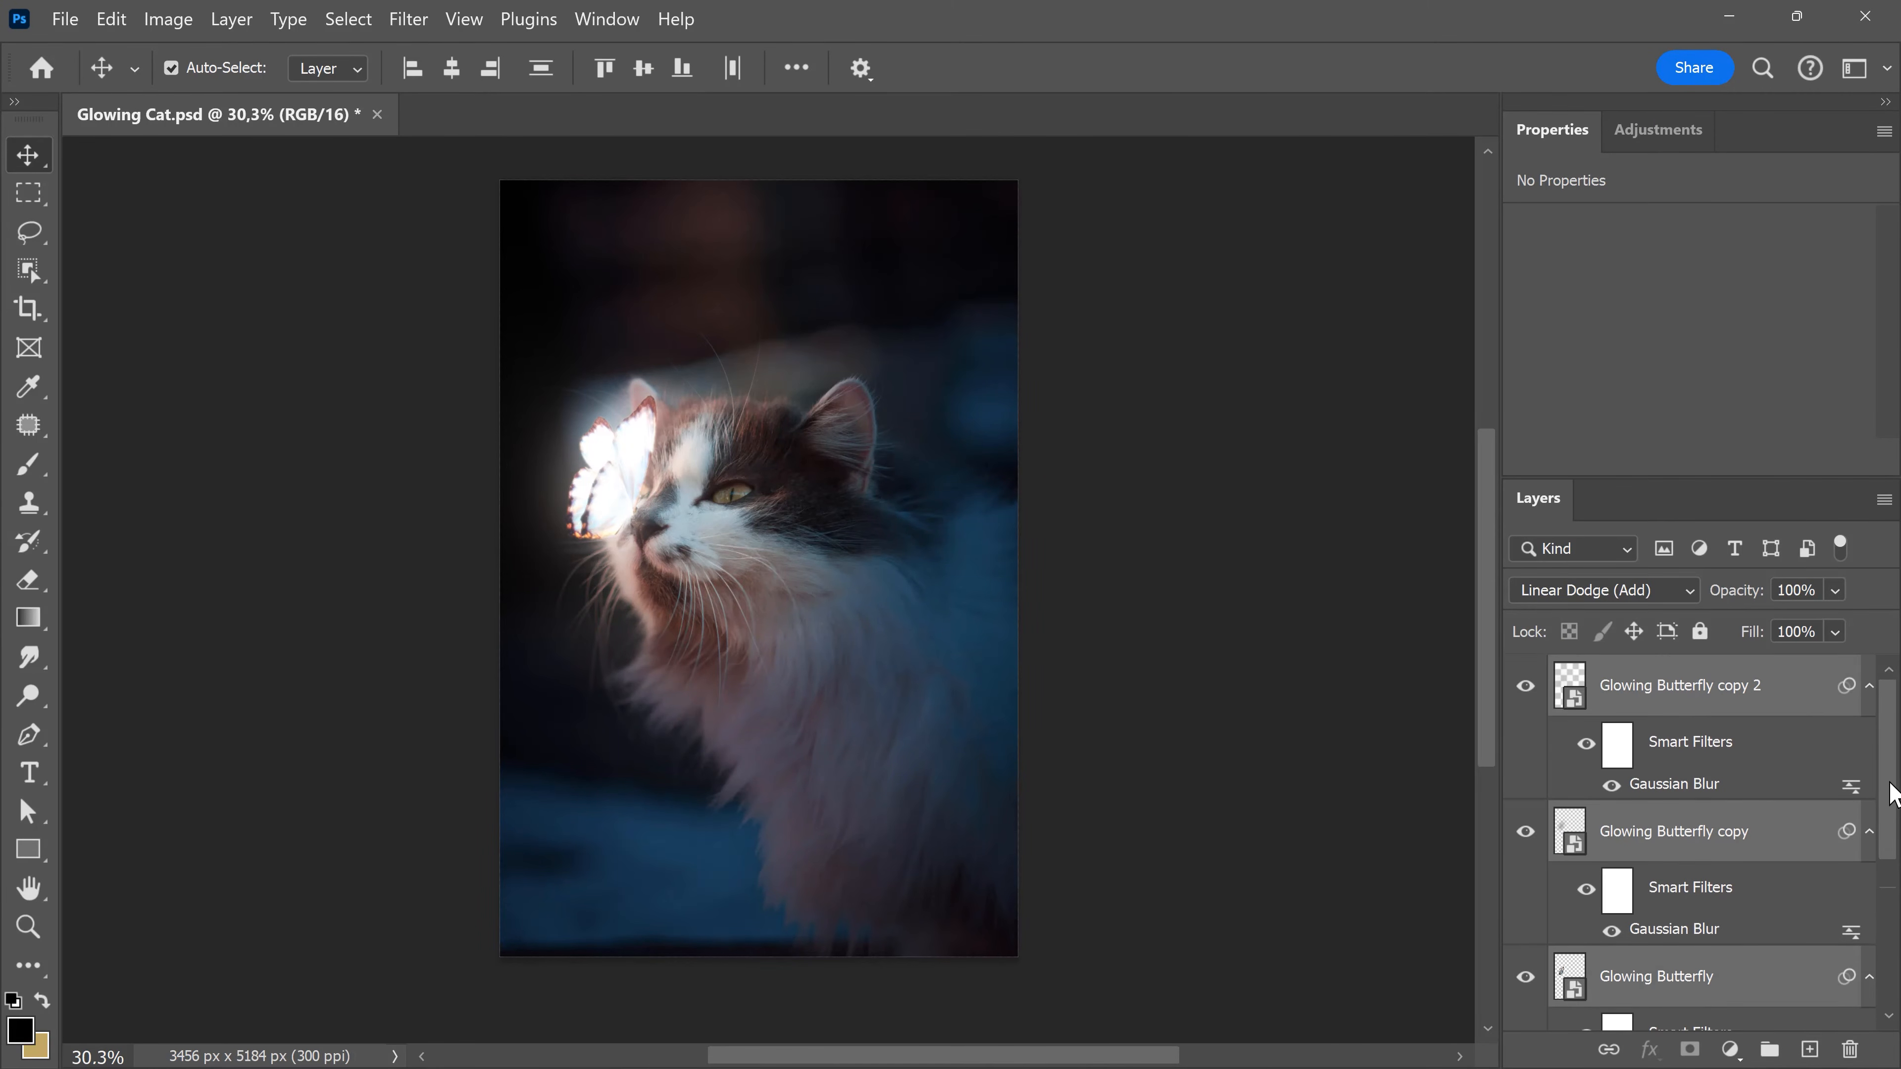
left_click(1800, 693, "ctrl")
key("ctrl+g")
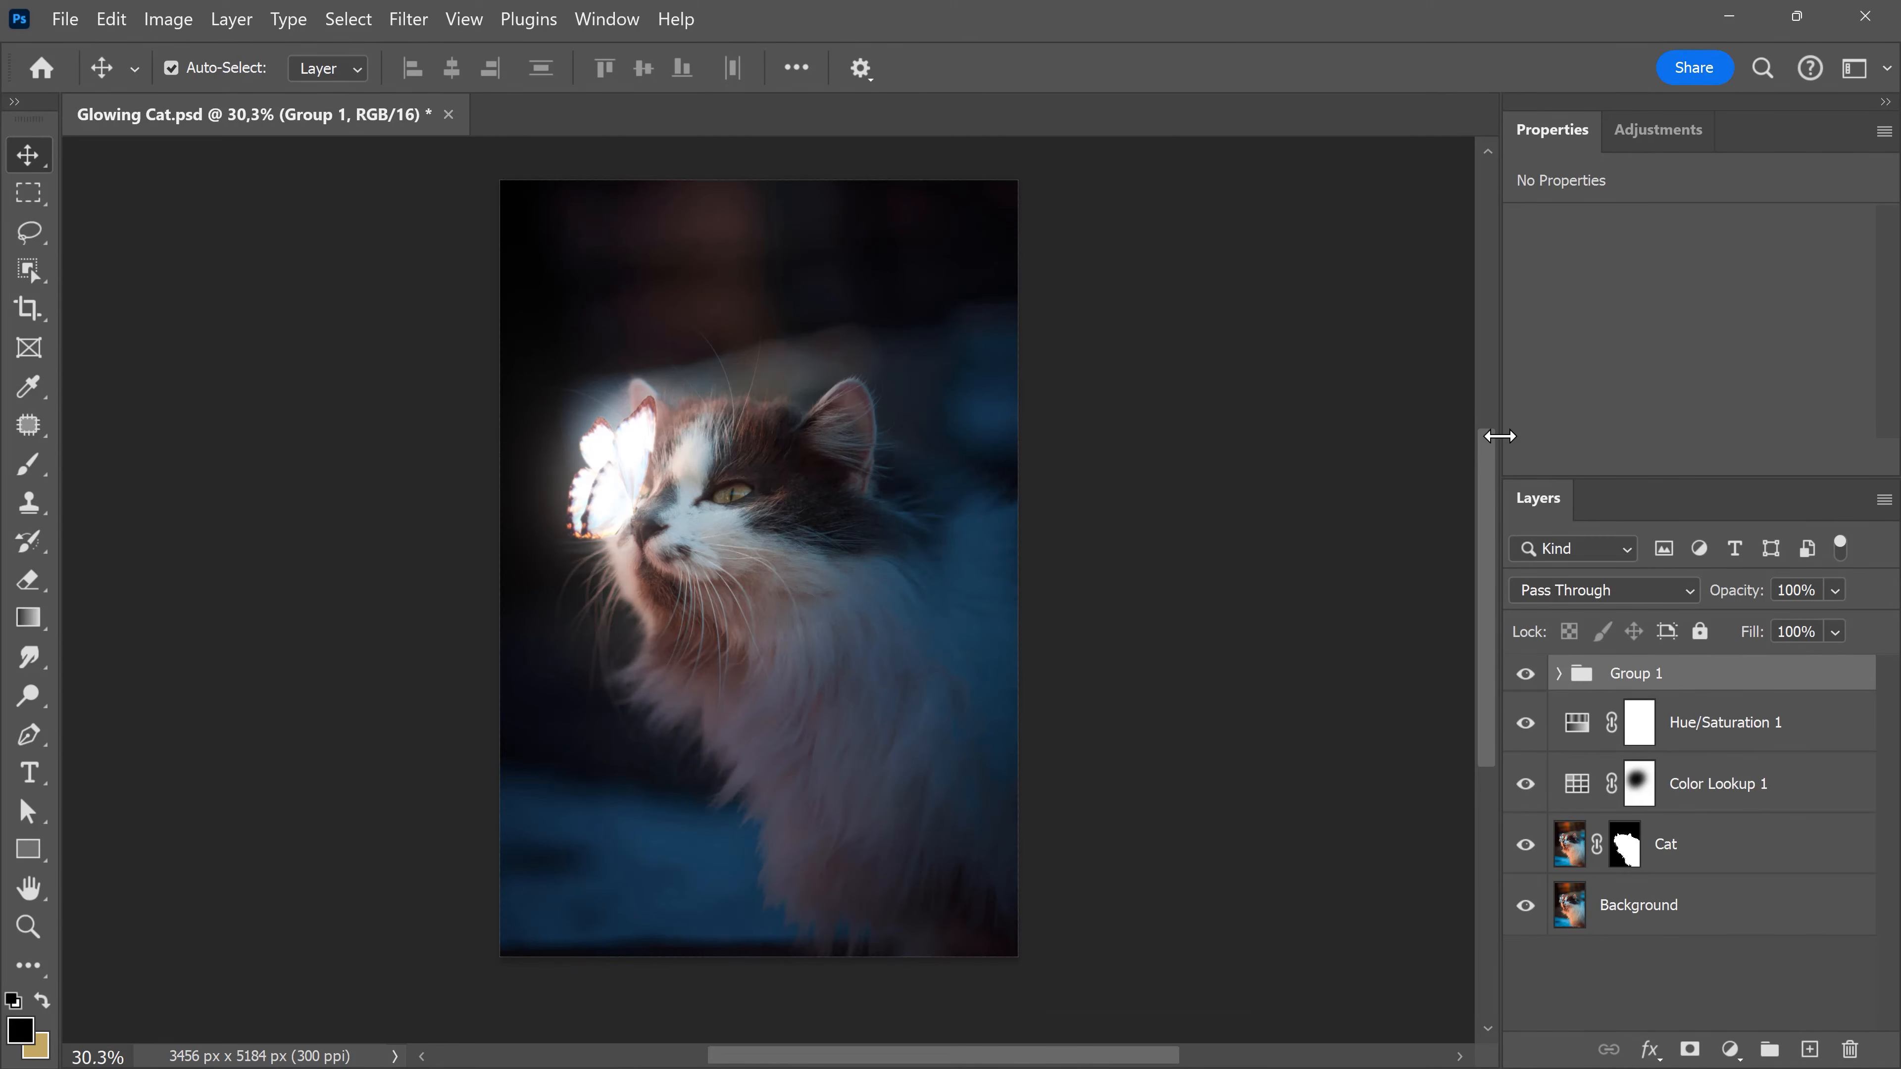
Add a Levels adjustment clipped to the butterfly group and shift its midtone slider slightly toward the shadows to brighten the glow
left_click(1663, 144)
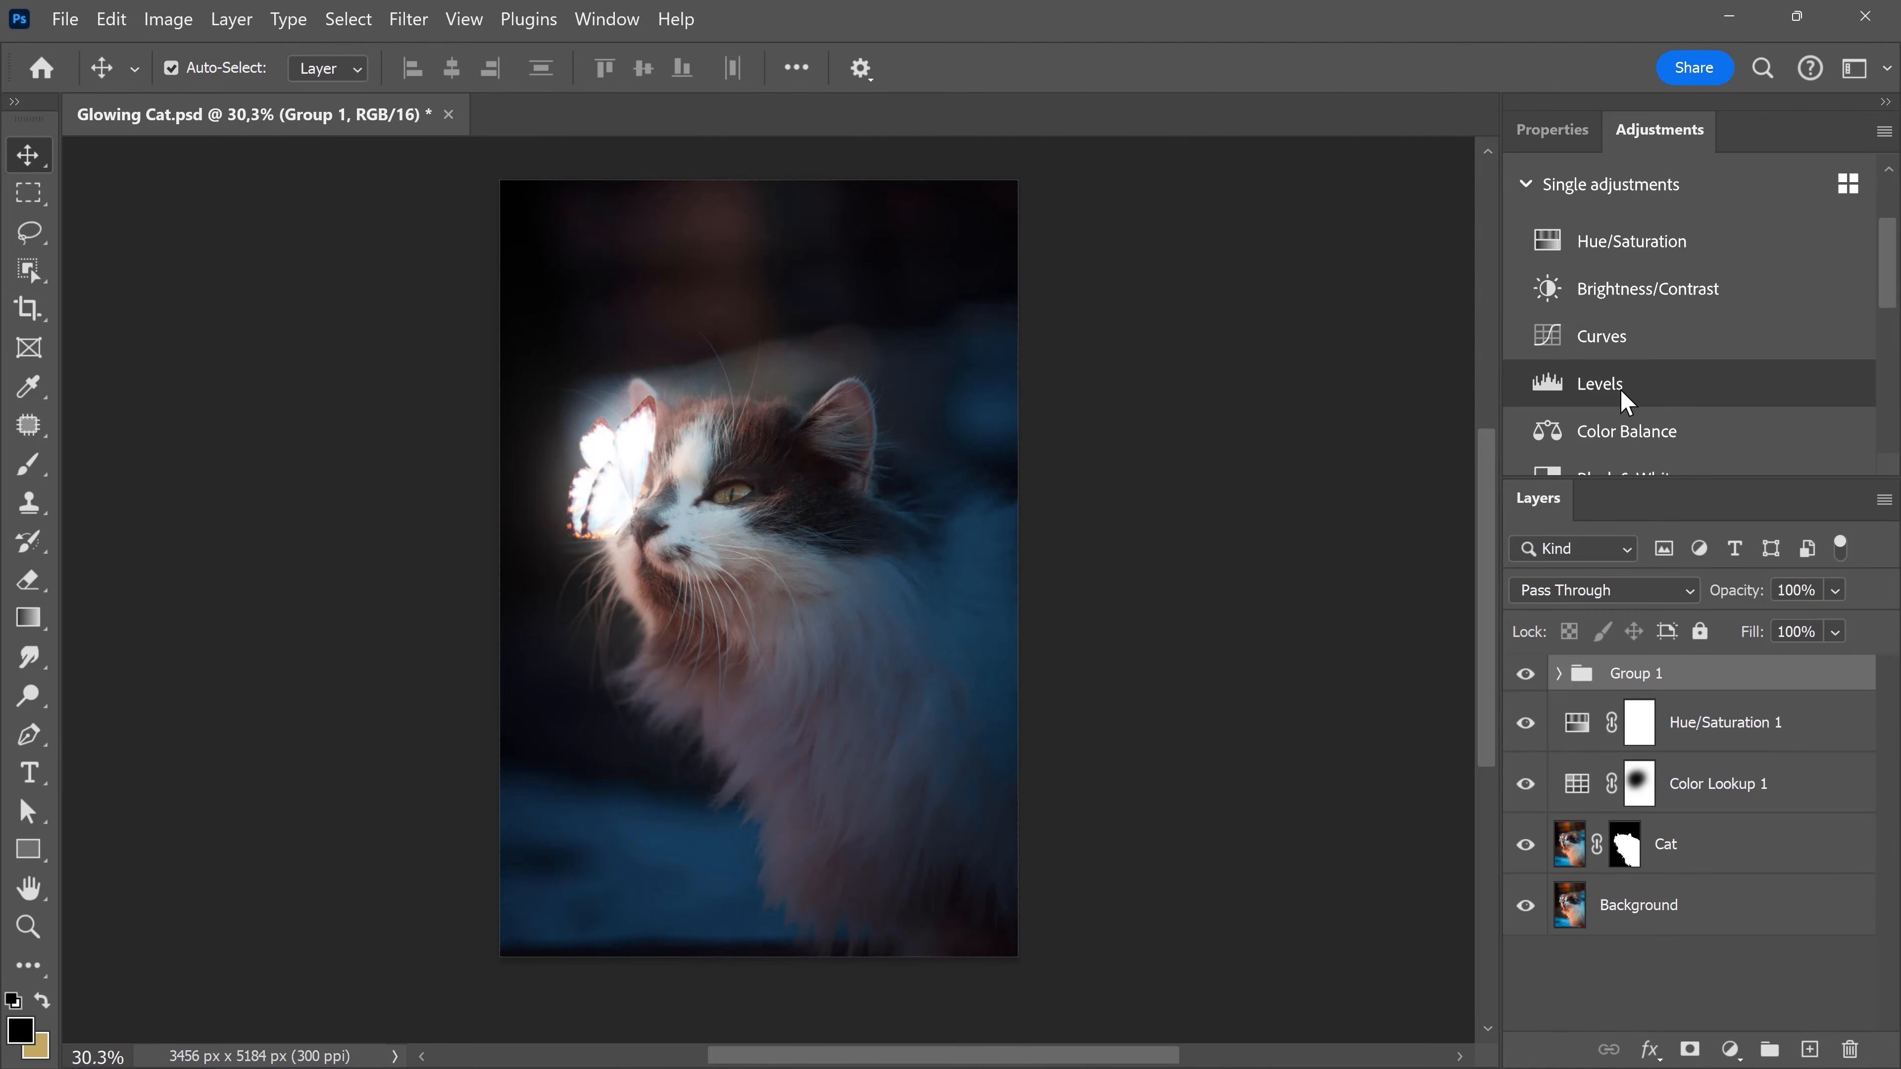
left_click(1669, 386)
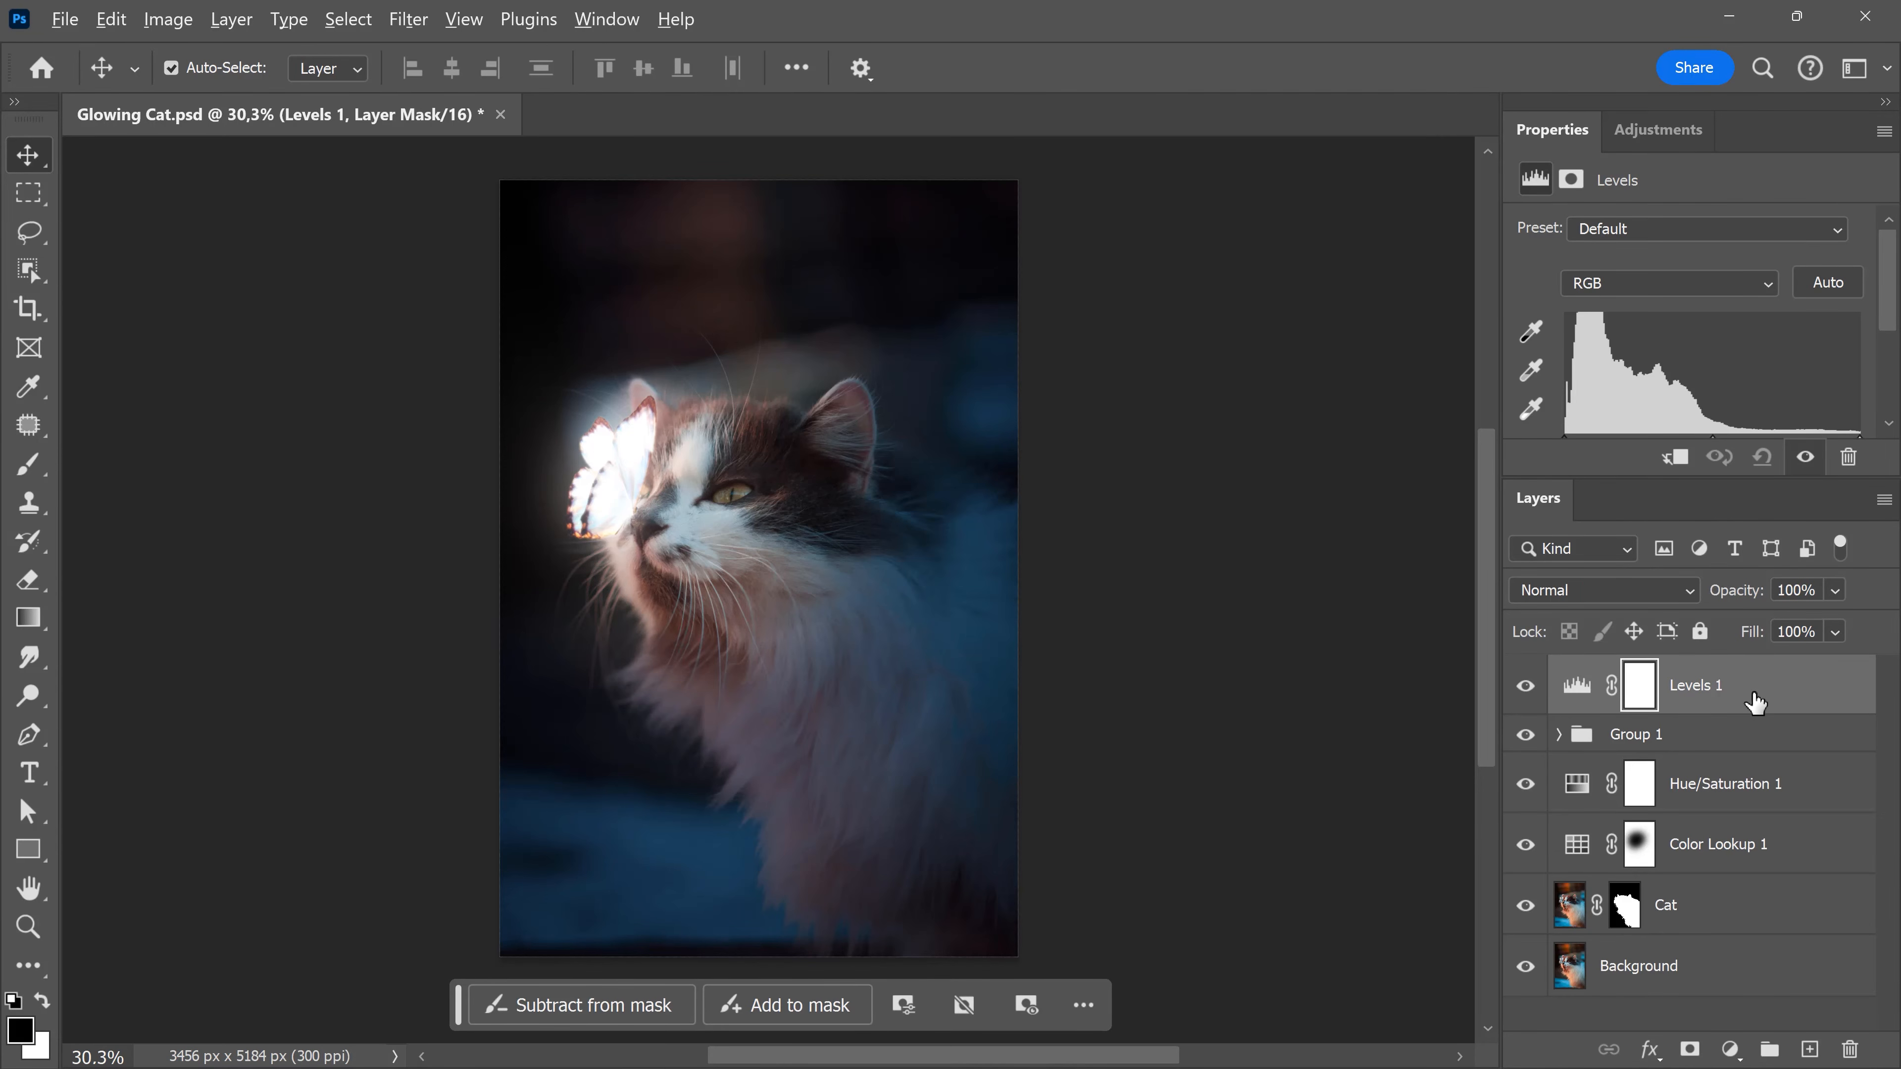
key("alt")
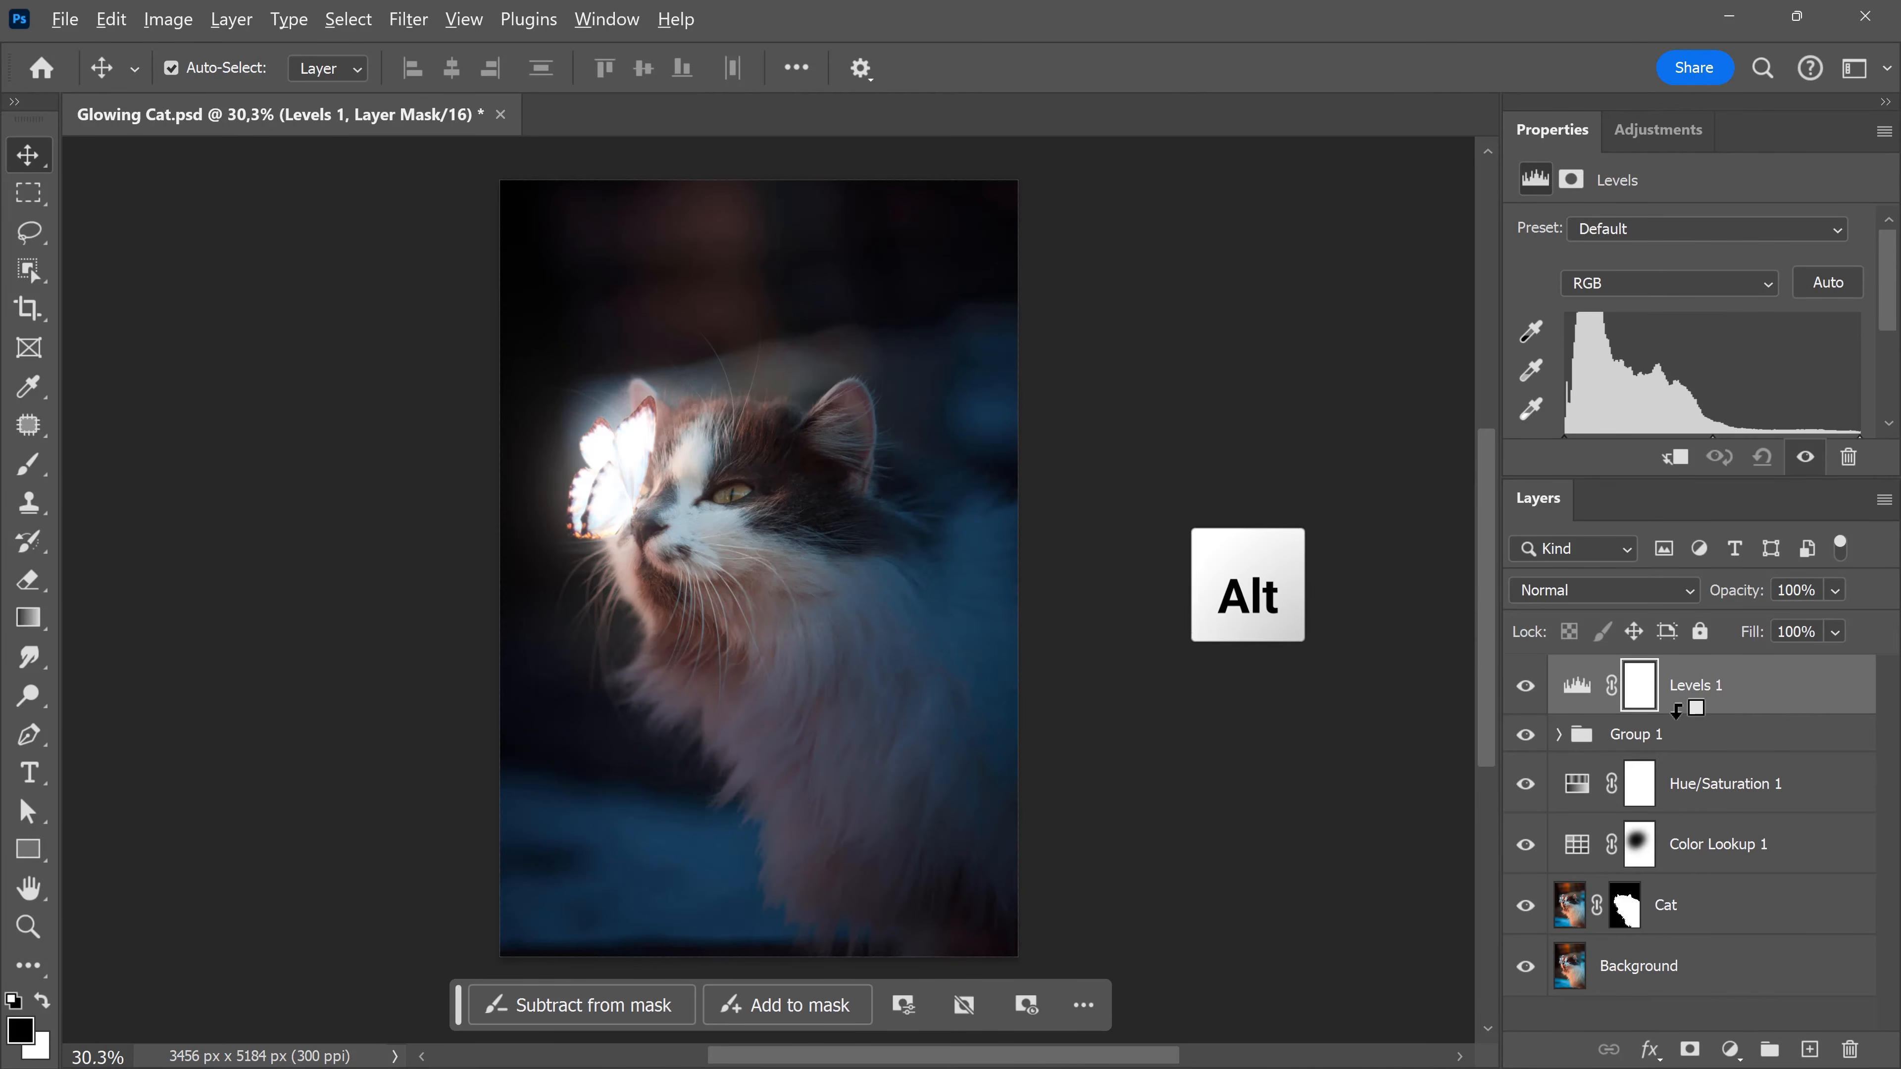
left_click(1674, 710, "alt")
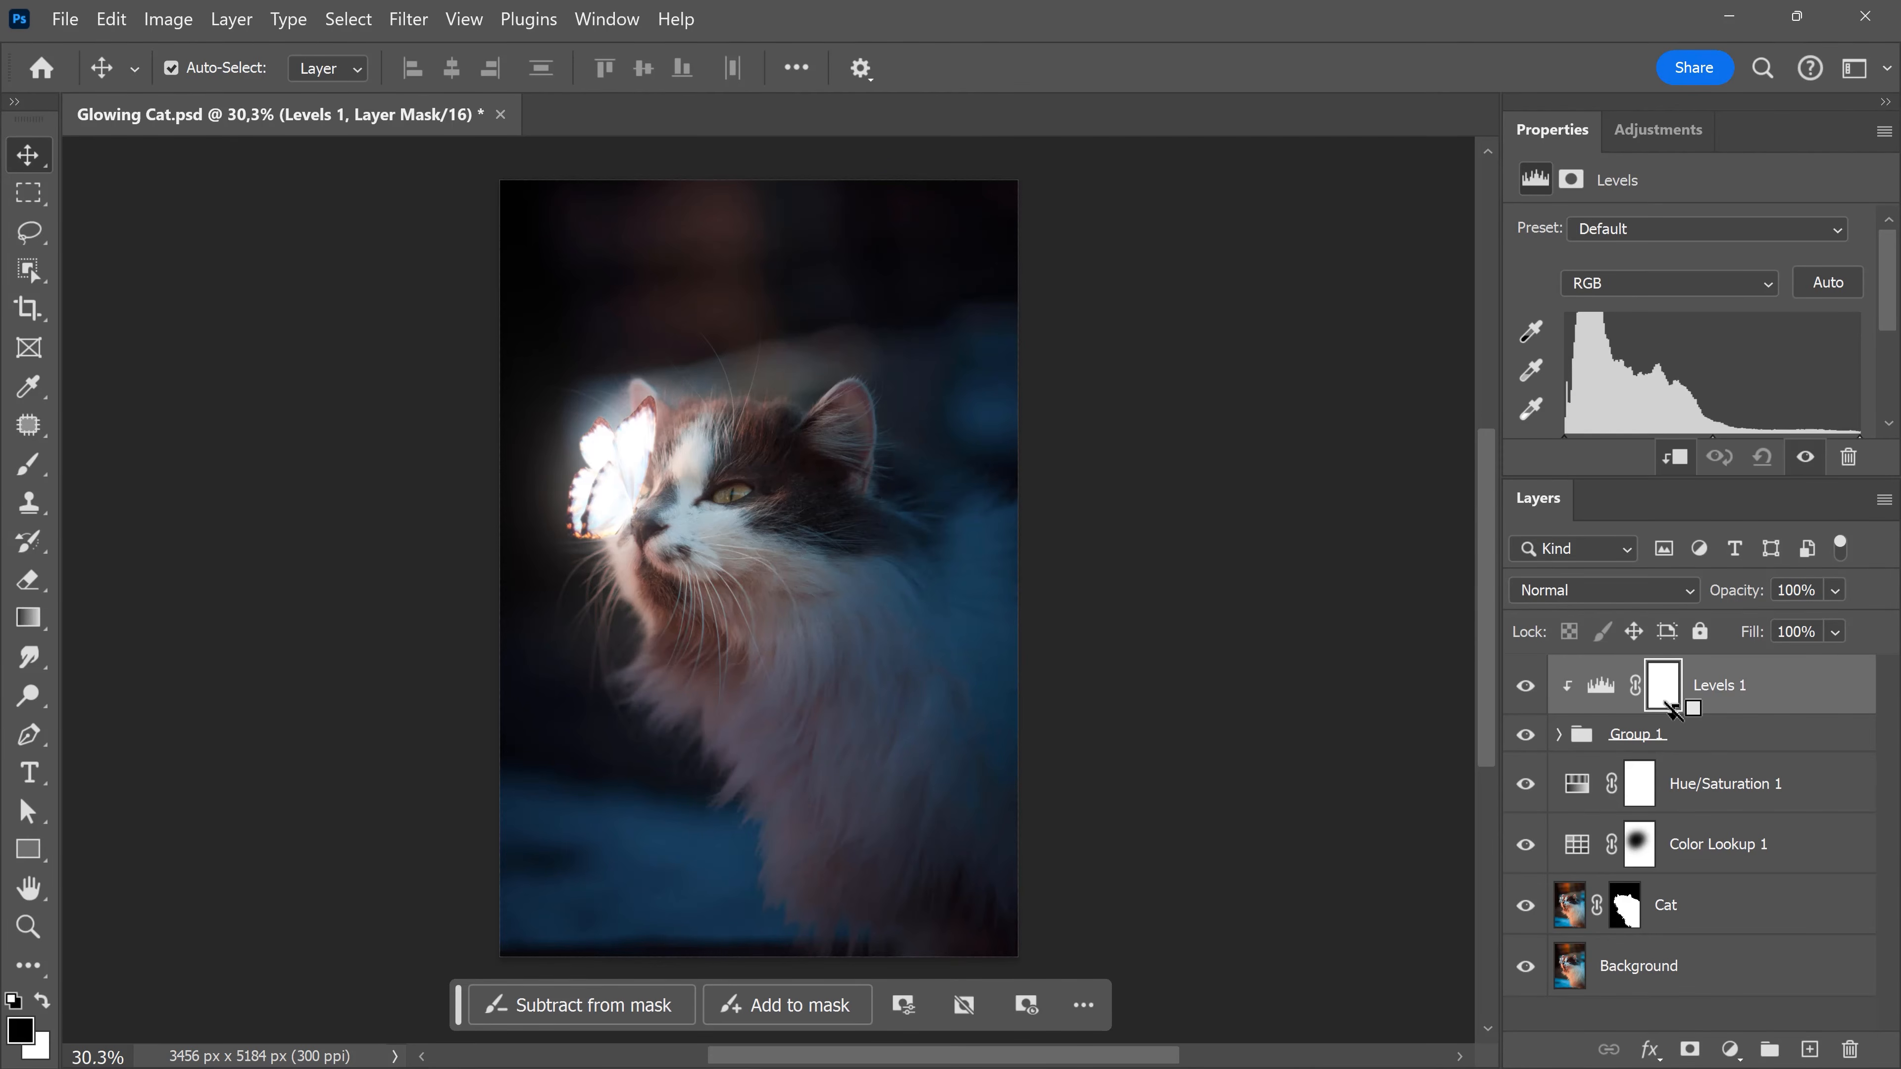
scroll(1892, 329, "down", 1)
left_click_drag(1713, 395, 1700, 396)
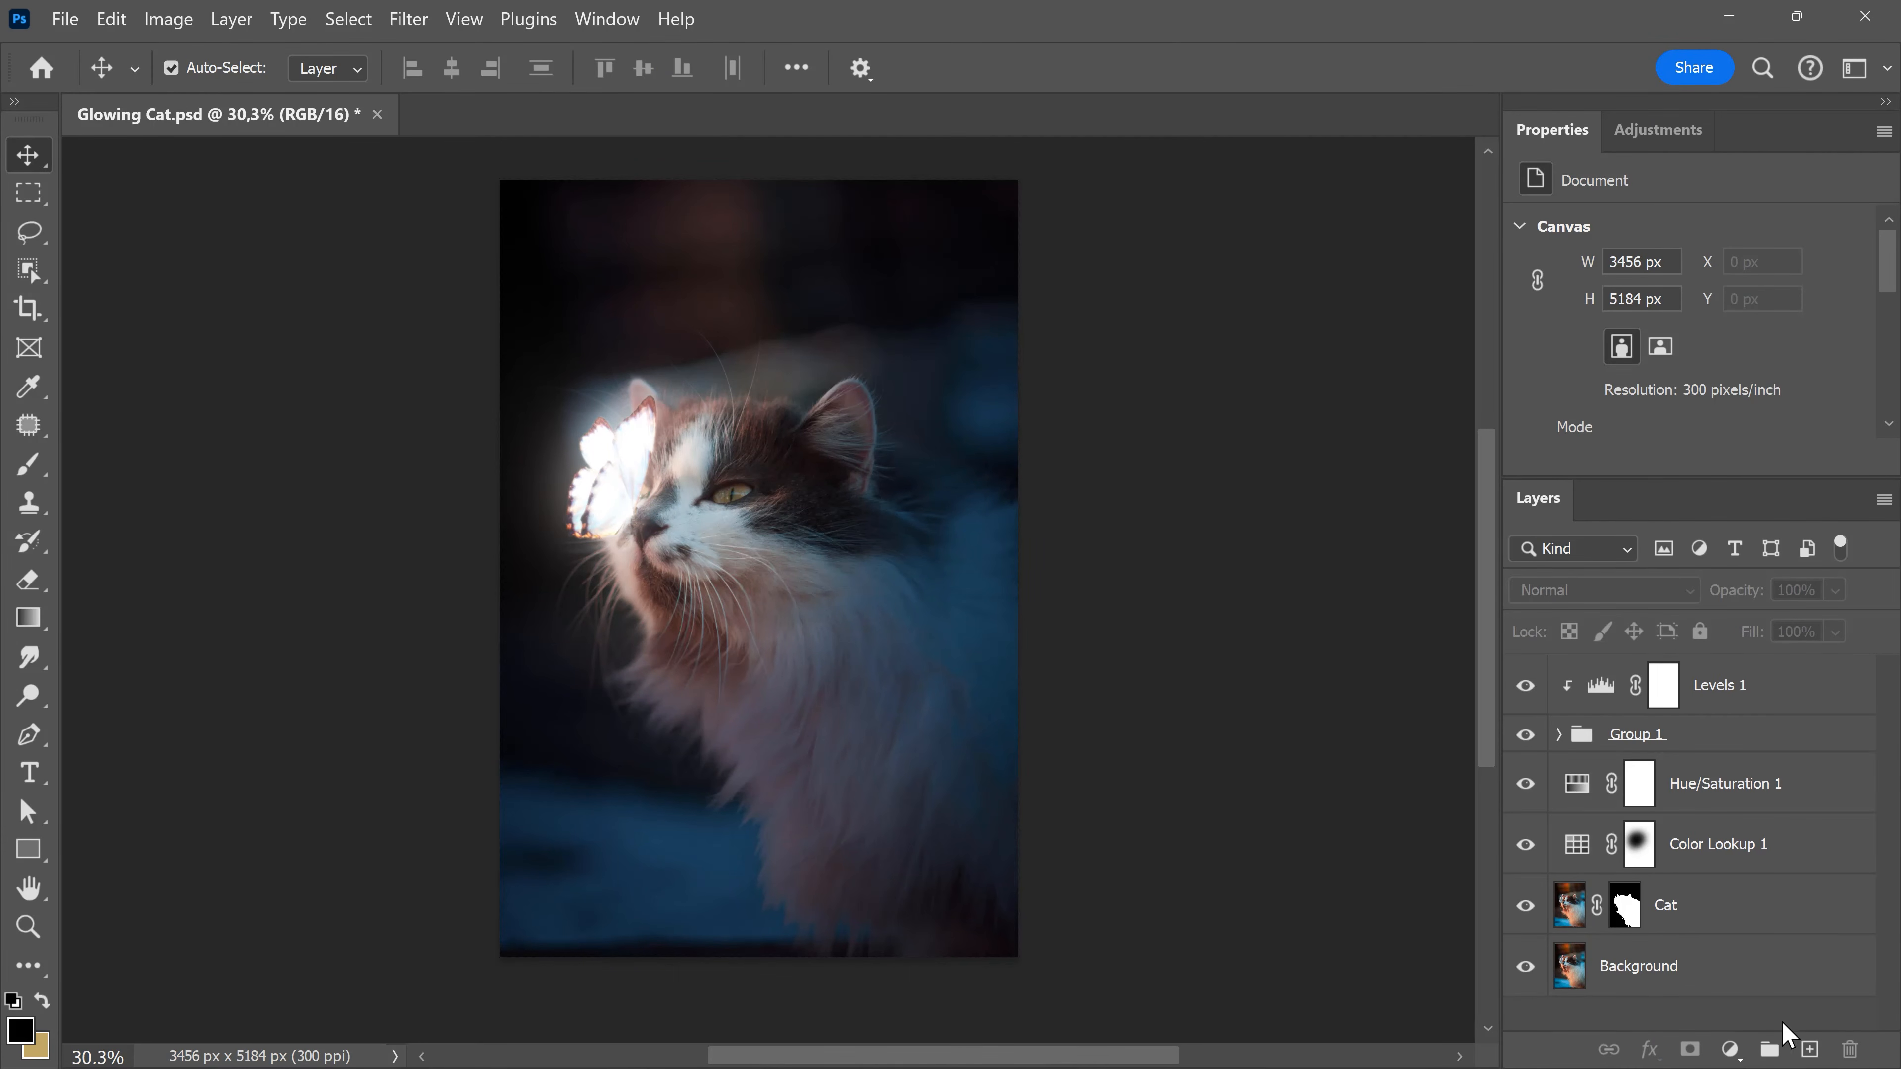
Darken the image edges on a new layer with a soft black 2165 px brush (36% opacity, 31% flow) and set the layer opacity to 77%
left_click(1810, 1049)
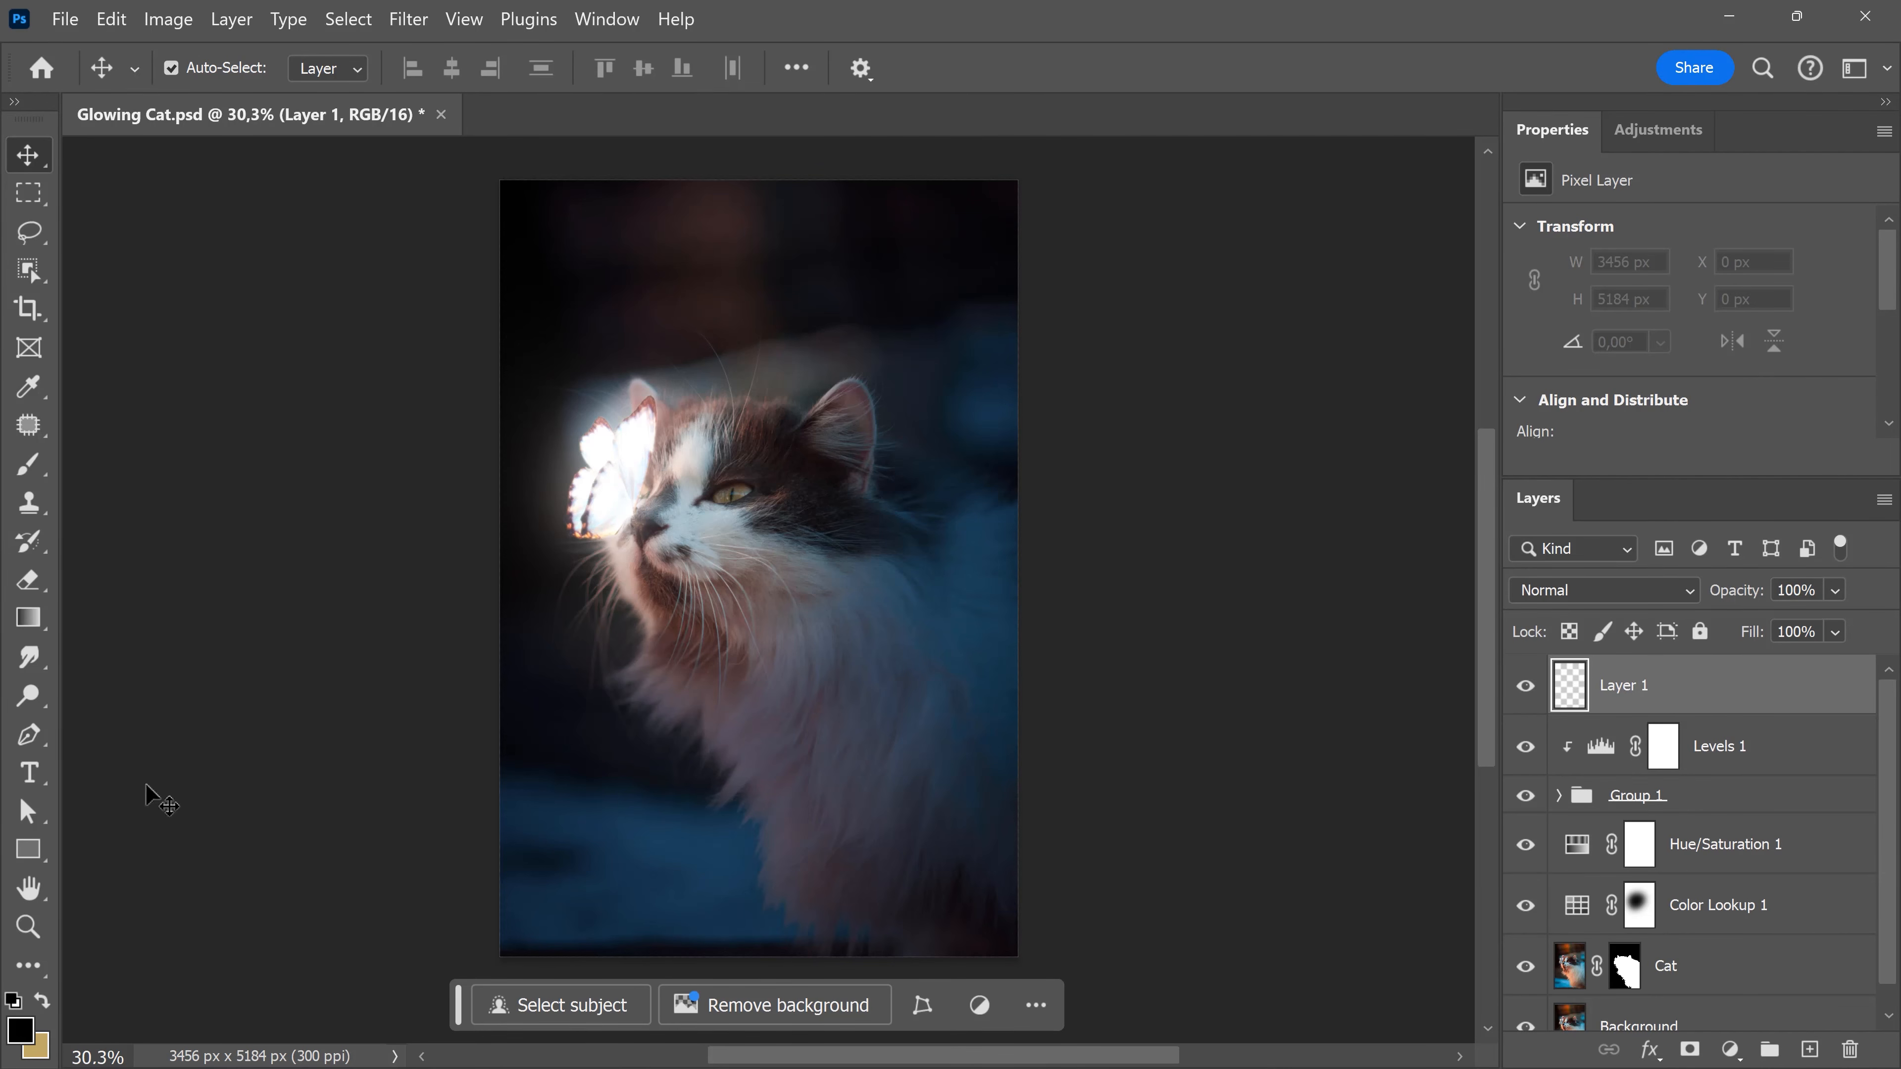
left_click(30, 464)
left_click_drag(573, 77, 531, 84)
left_click_drag(791, 77, 781, 79)
mouse_move(465, 424)
left_mouse_down()
mouse_move(677, 947)
mouse_move(933, 870)
left_mouse_up()
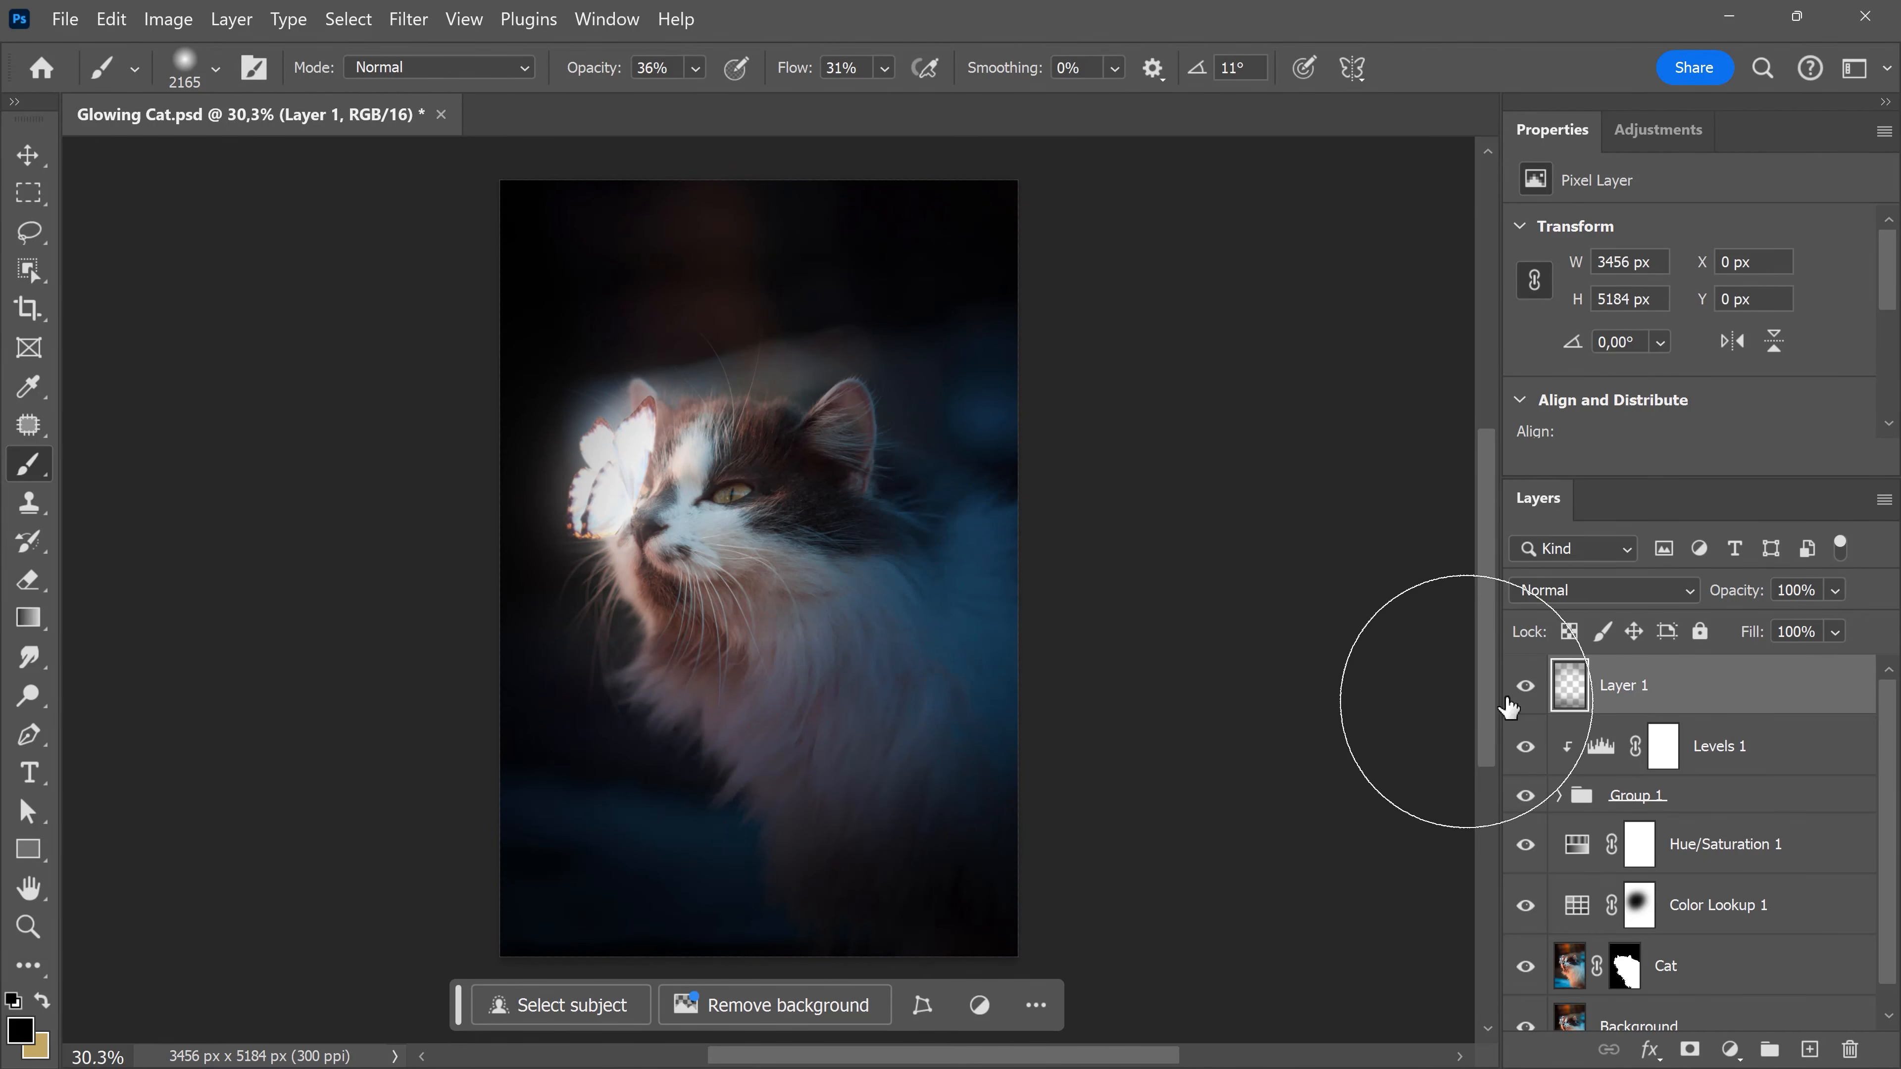
mouse_move(1743, 597)
left_mouse_down()
mouse_move(1658, 596)
mouse_move(1697, 594)
left_mouse_up()
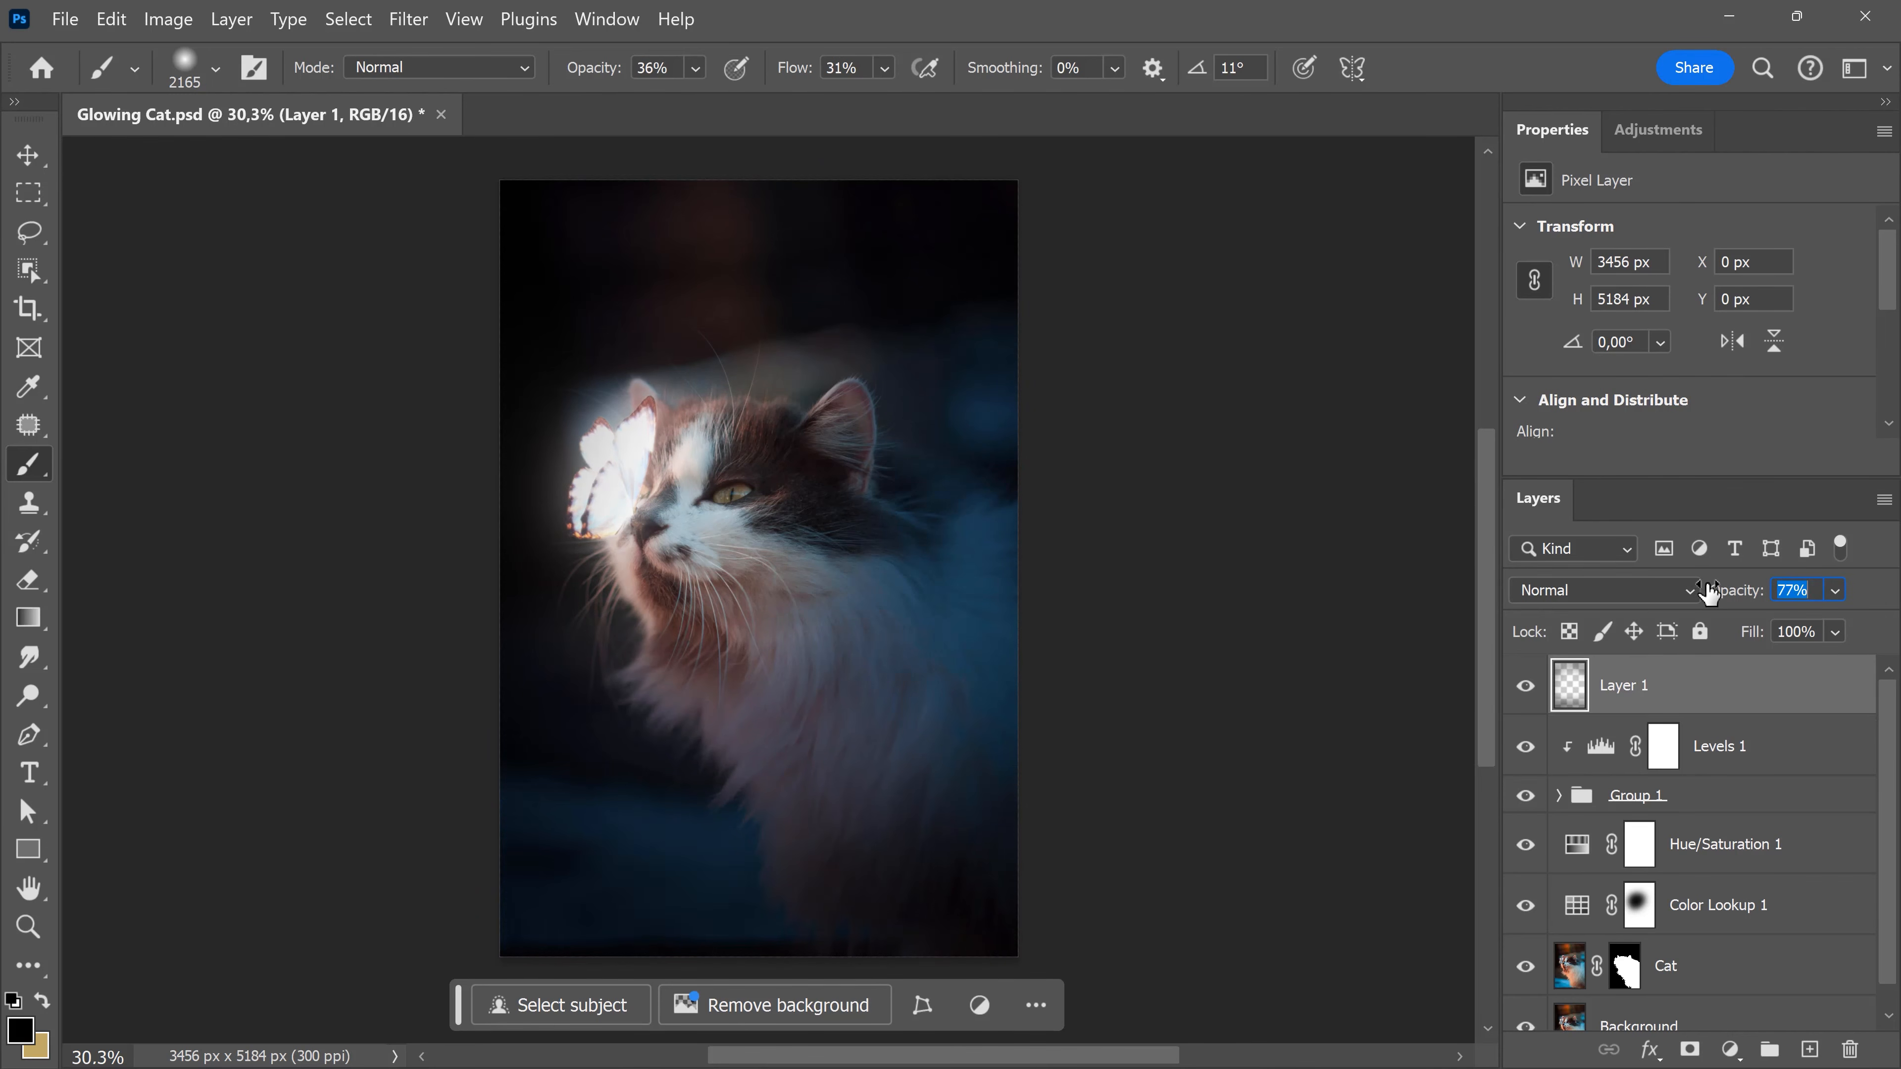